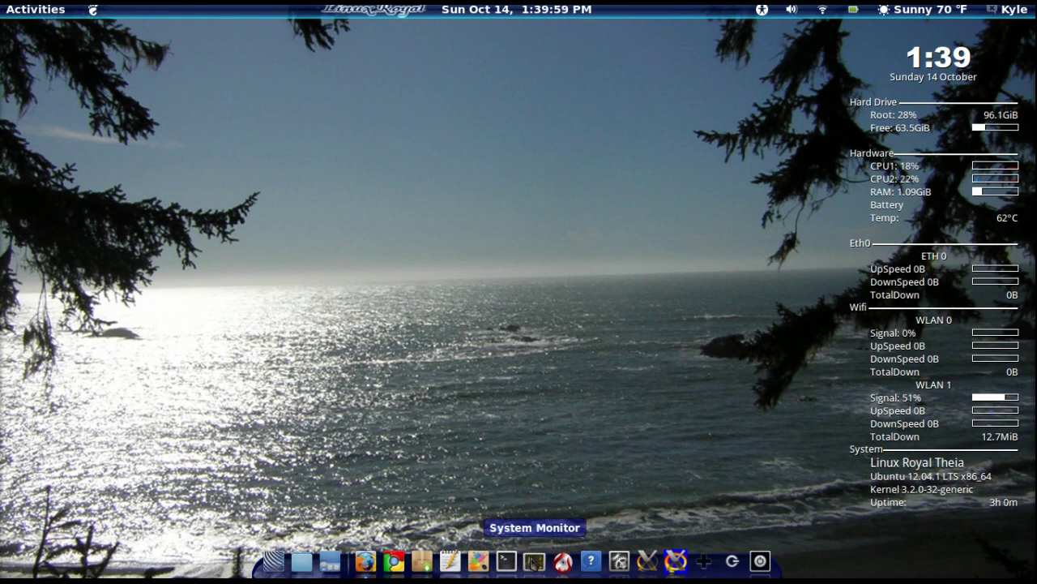
- Launch GNOME System Monitor to see the Ubuntu 12.04 kernel, memory and processor summary
{"action": "left_click", "coordinate": [535, 561]}
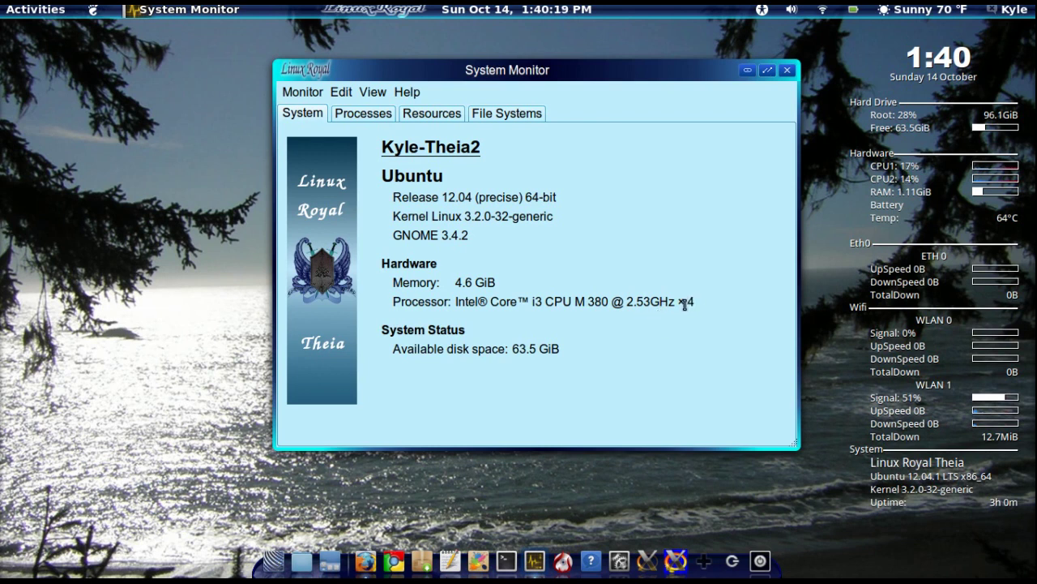
- Close System Monitor and open the /etc folder from File System in Files
{"action": "left_click", "coordinate": [787, 70]}
{"action": "left_click", "coordinate": [301, 560]}
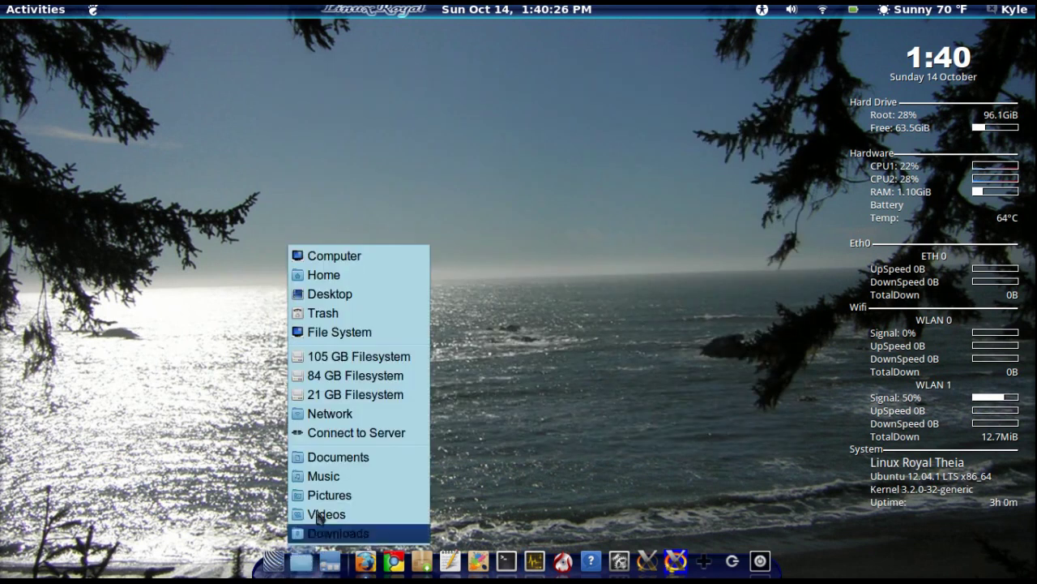
{"action": "left_click", "coordinate": [369, 340]}
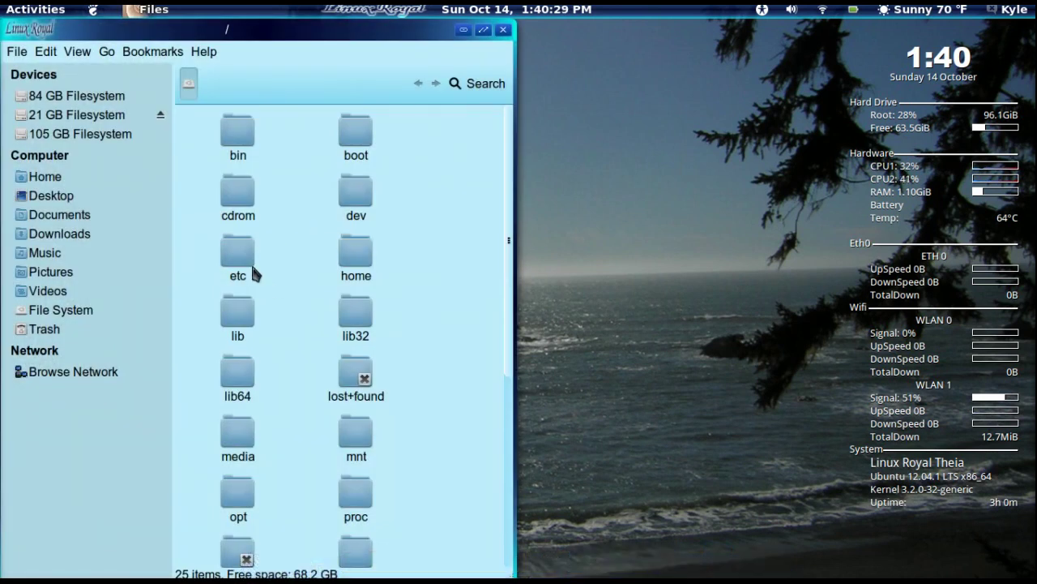
{"action": "double_click", "coordinate": [240, 261]}
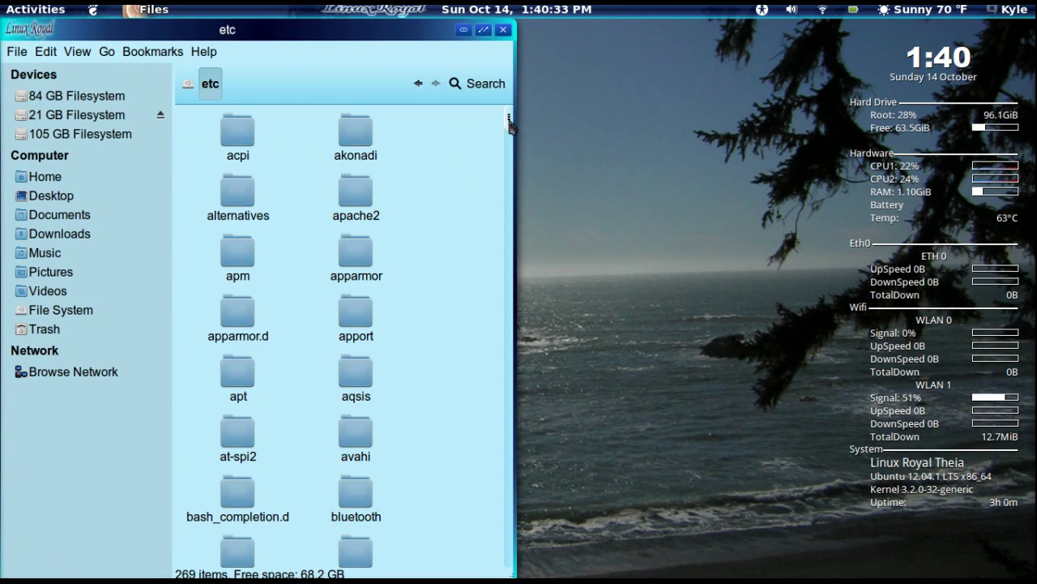
{"action": "left_click_drag", "start_coordinate": [509, 122], "coordinate": [510, 172]}
{"action": "scroll", "coordinate": [407, 213], "scroll_direction": "up", "scroll_amount": 5}
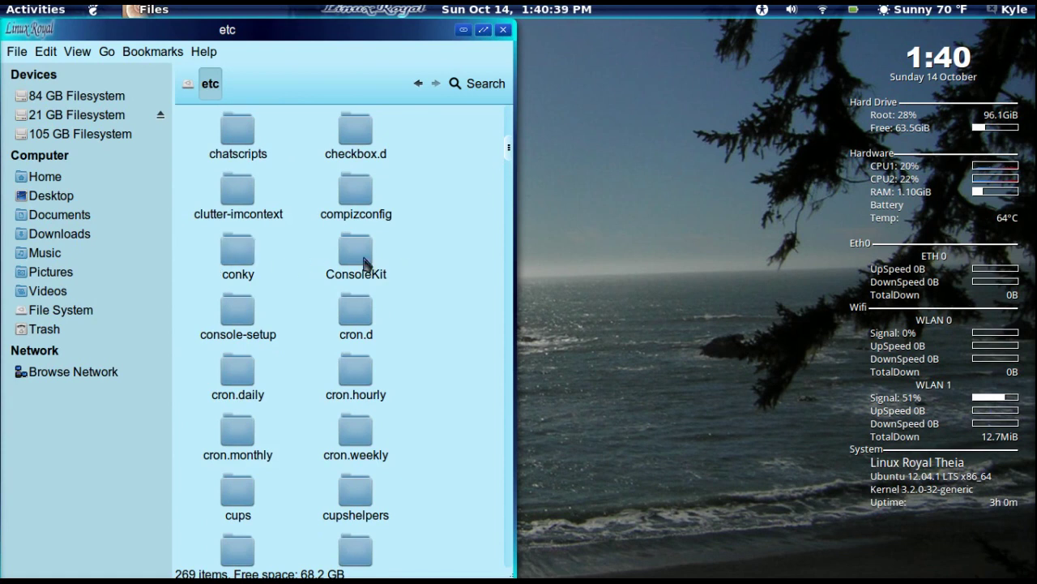
- Reopen /etc as root with the Browse as root script, authenticating with the administrator password
{"action": "right_click", "coordinate": [288, 256]}
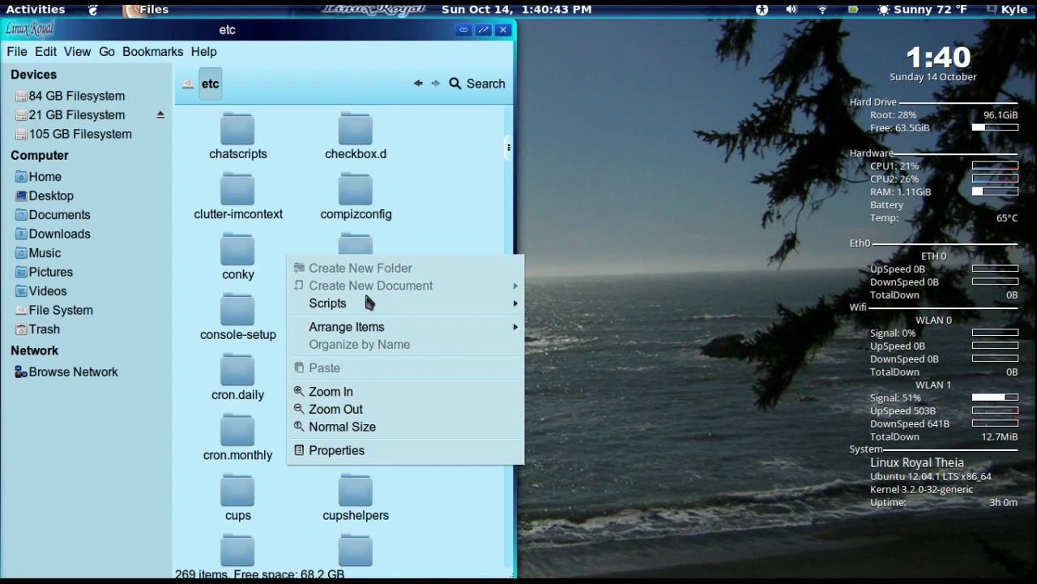
{"action": "mouse_move", "coordinate": [370, 301]}
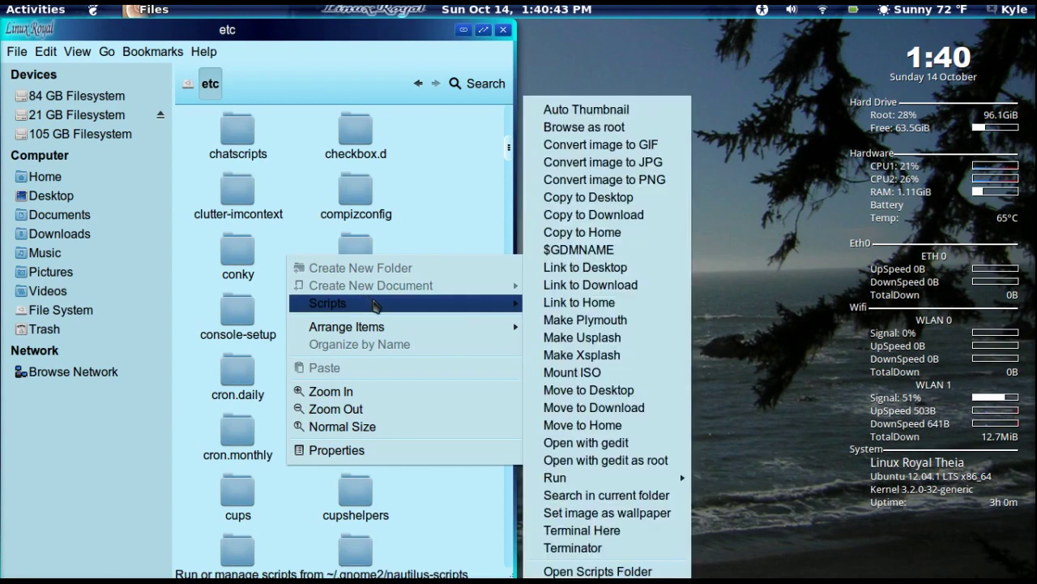
{"action": "left_click", "coordinate": [609, 138]}
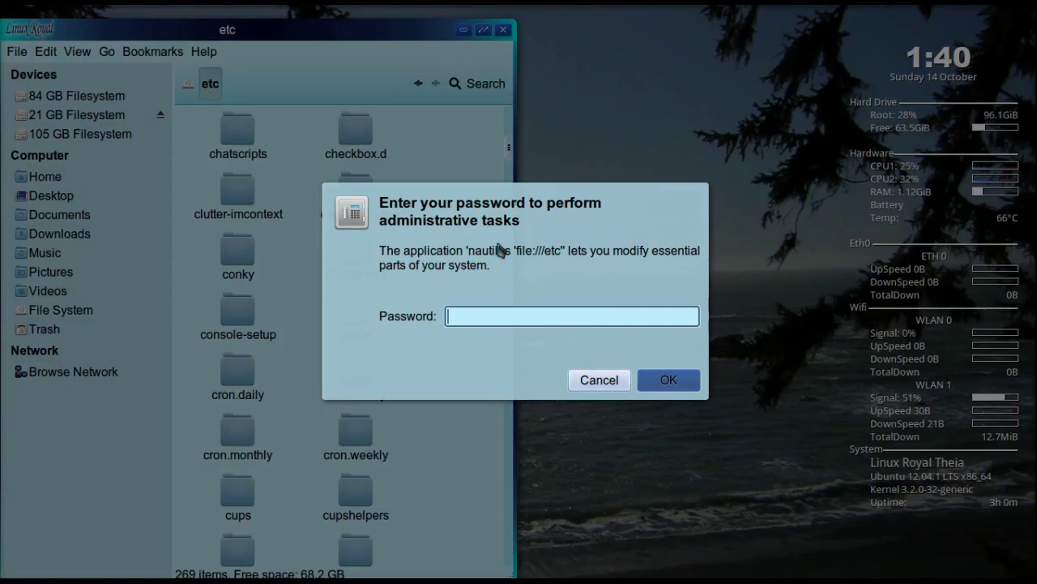
{"action": "type", "text": "***"}
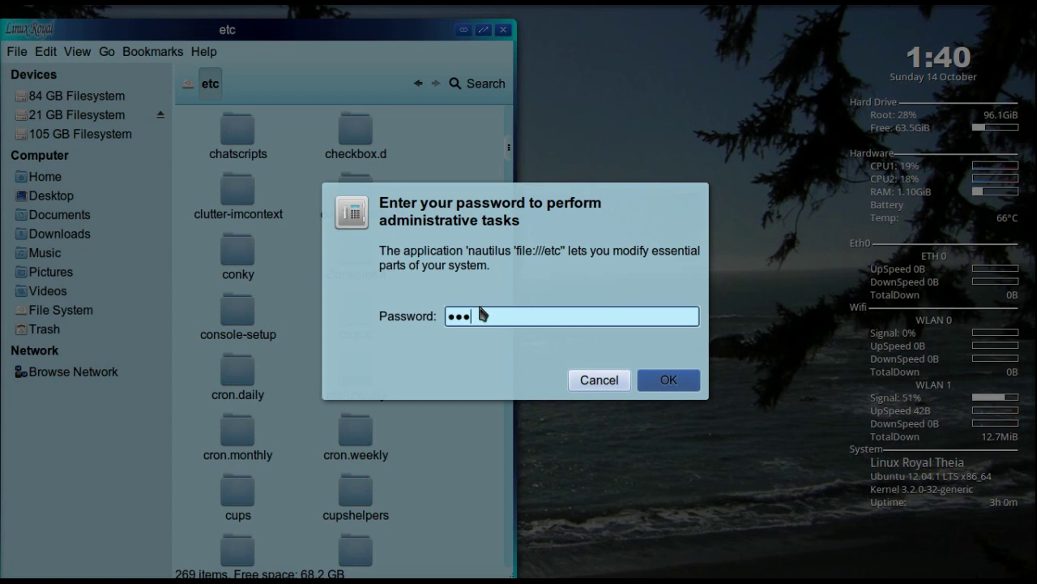
{"action": "type", "text": "*********"}
{"action": "key", "text": "Return"}
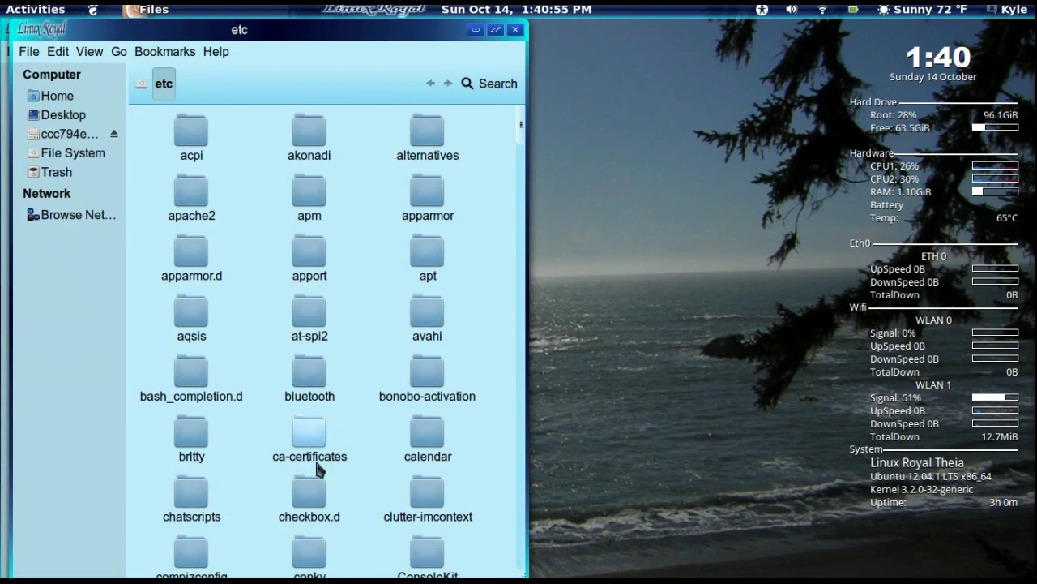
- Give Others read-and-write plus execute access to the conky folder's enclosed files
{"action": "left_click", "coordinate": [309, 551]}
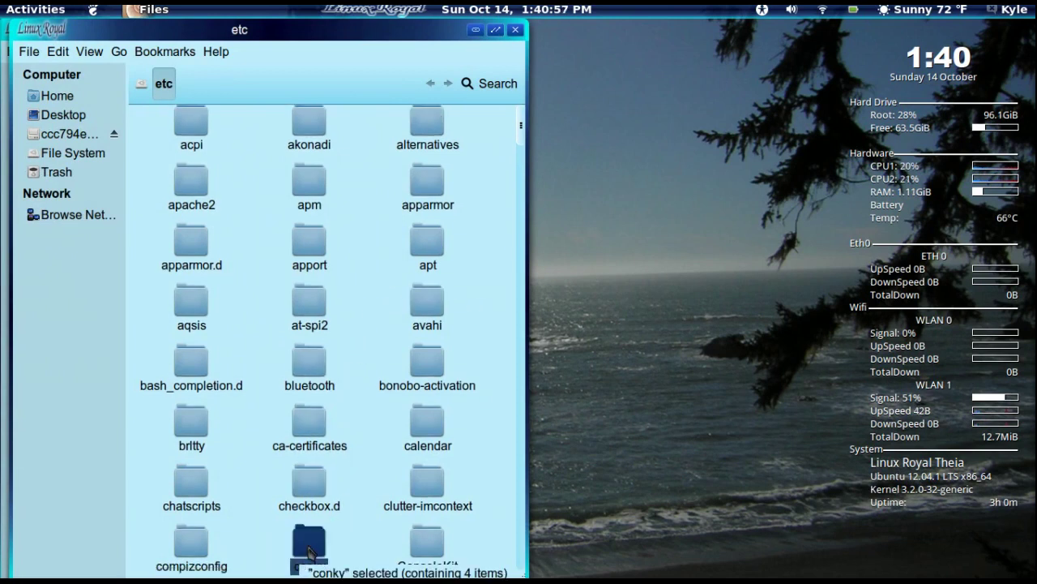
{"action": "right_click", "coordinate": [309, 542]}
{"action": "left_click", "coordinate": [381, 531]}
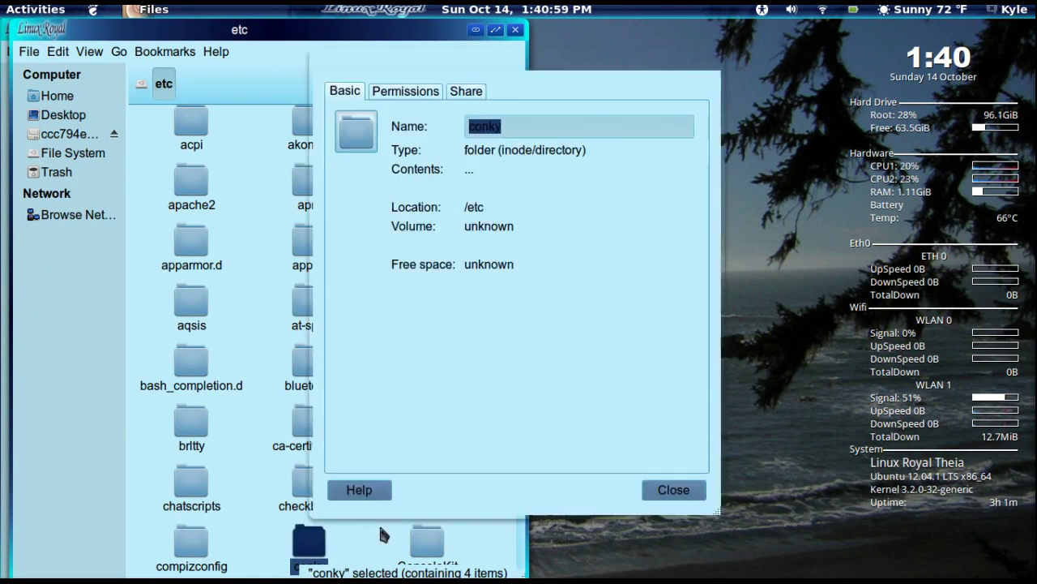
{"action": "left_click", "coordinate": [411, 95]}
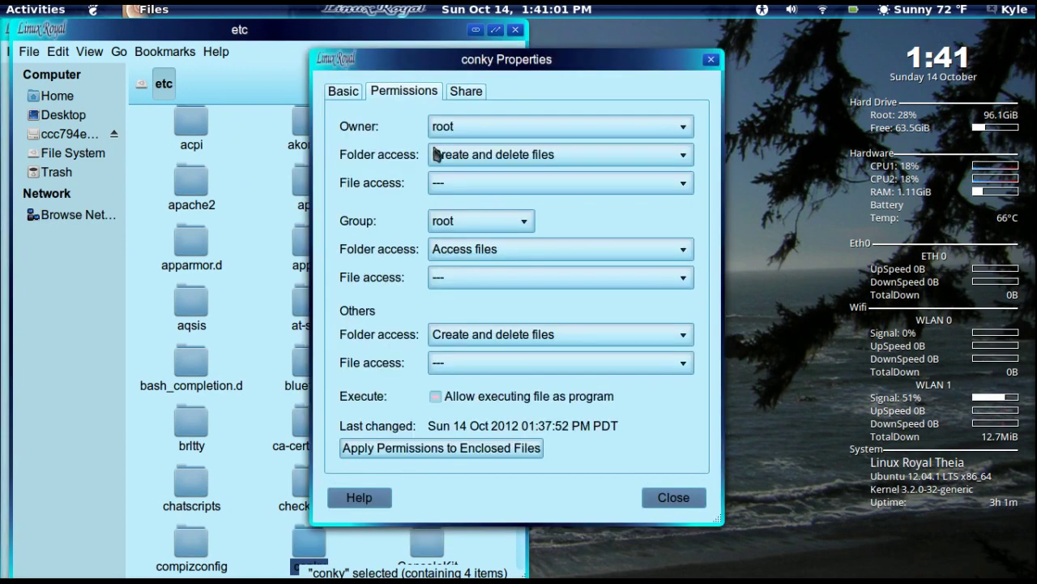
{"action": "left_click", "coordinate": [488, 359]}
{"action": "left_click", "coordinate": [496, 348]}
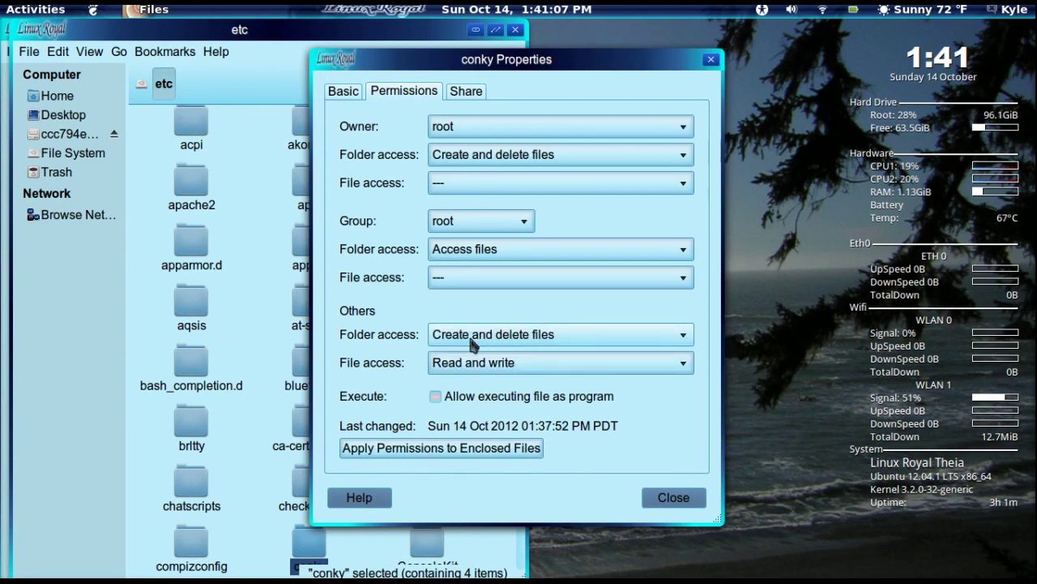
{"action": "left_click", "coordinate": [436, 397]}
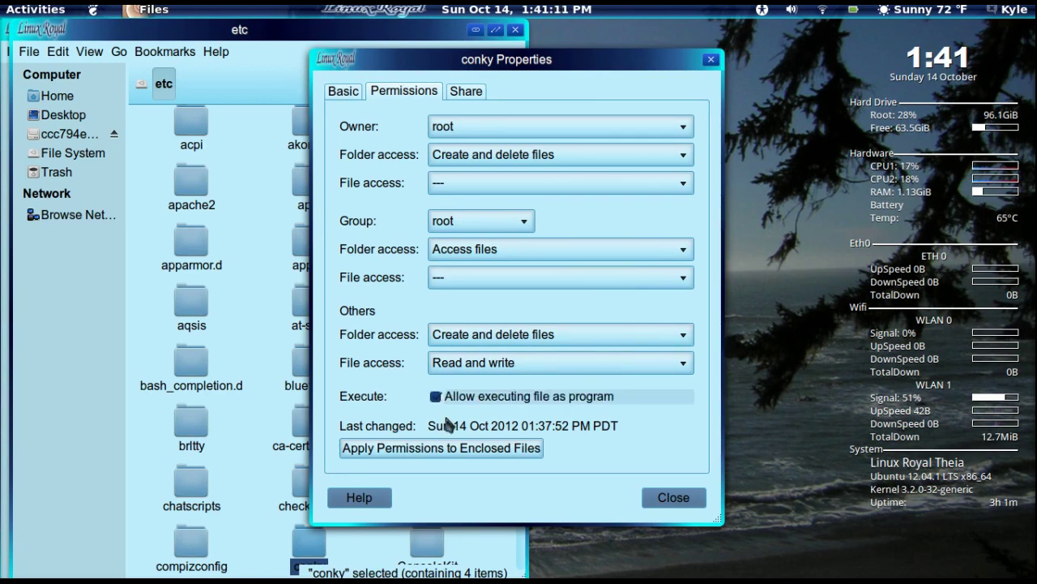
{"action": "left_click", "coordinate": [488, 451]}
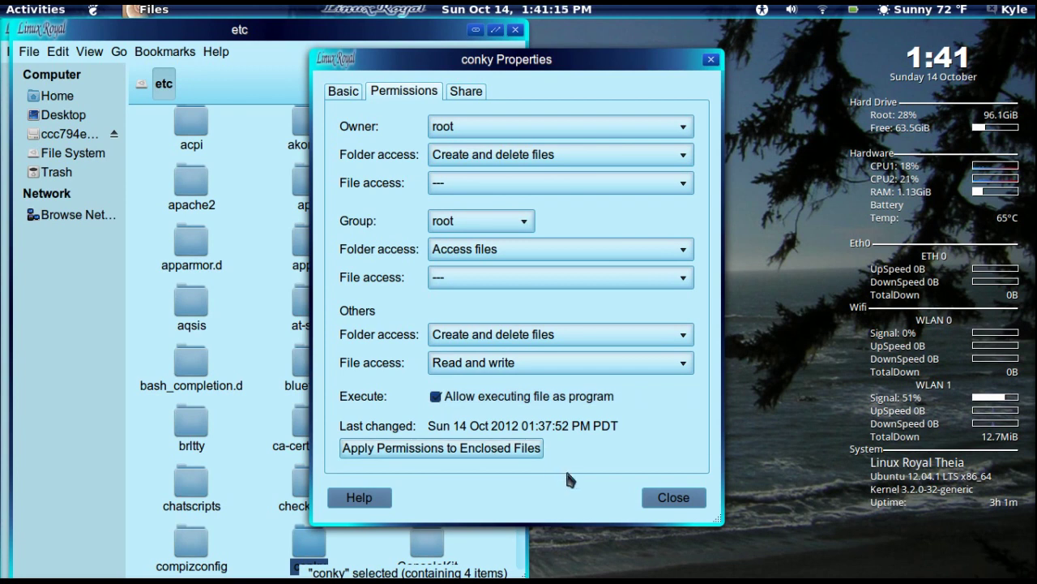
{"action": "left_click", "coordinate": [672, 499]}
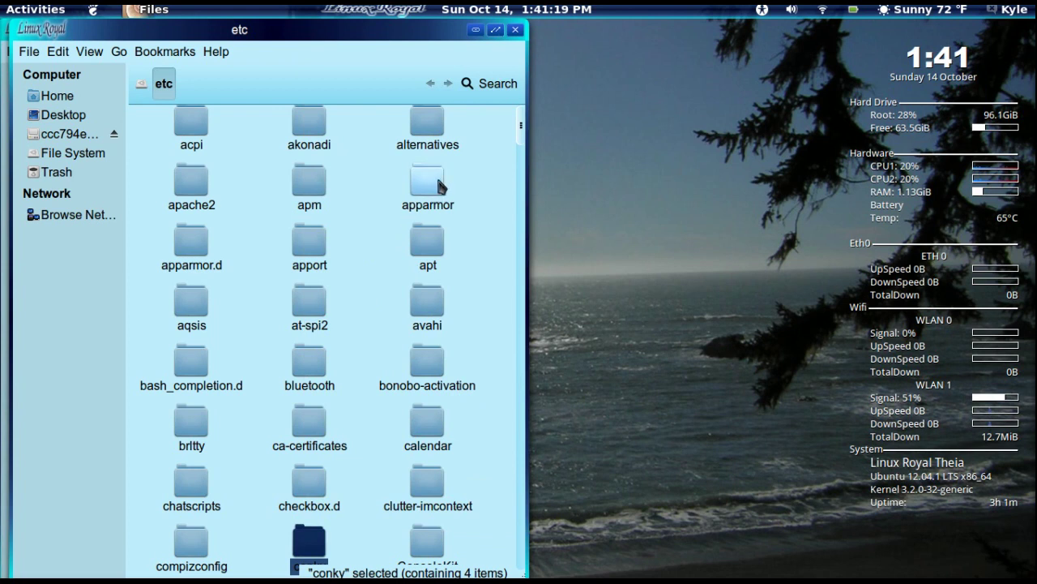
- Navigate from the root file system into /usr/share
{"action": "left_click", "coordinate": [141, 84]}
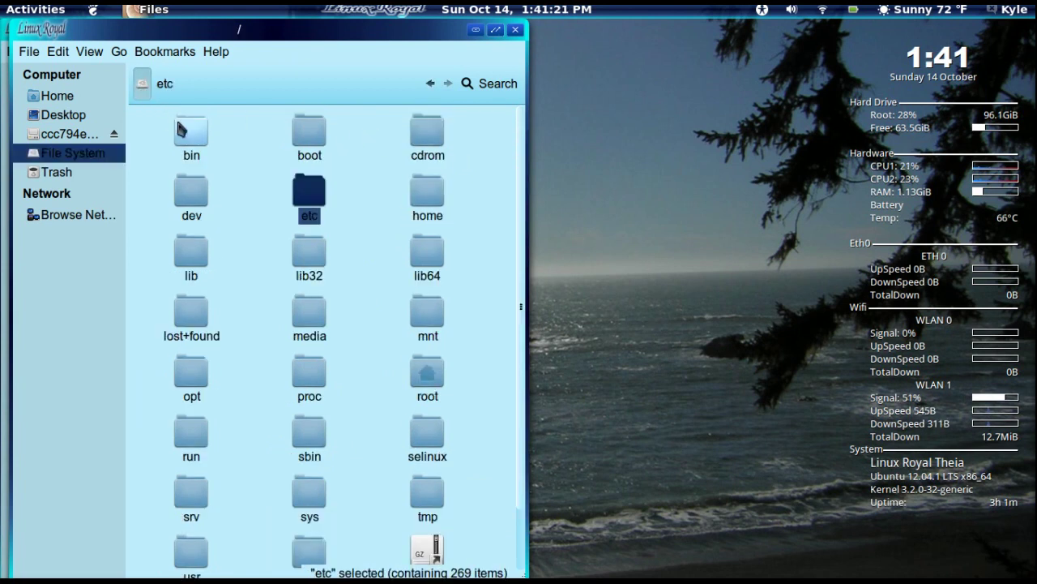
{"action": "left_click_drag", "start_coordinate": [522, 301], "coordinate": [523, 385]}
{"action": "double_click", "coordinate": [192, 491]}
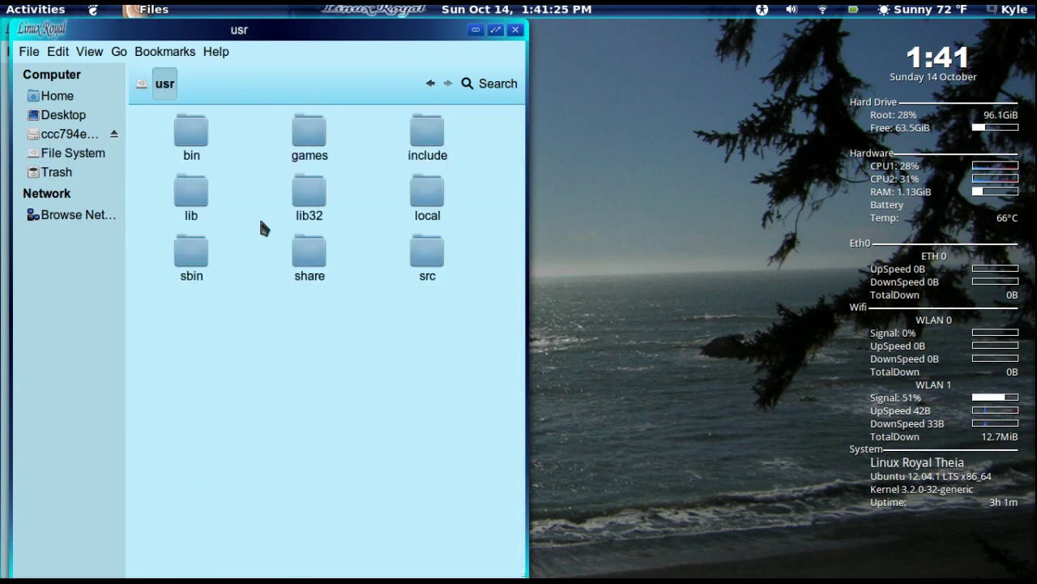
{"action": "double_click", "coordinate": [316, 259]}
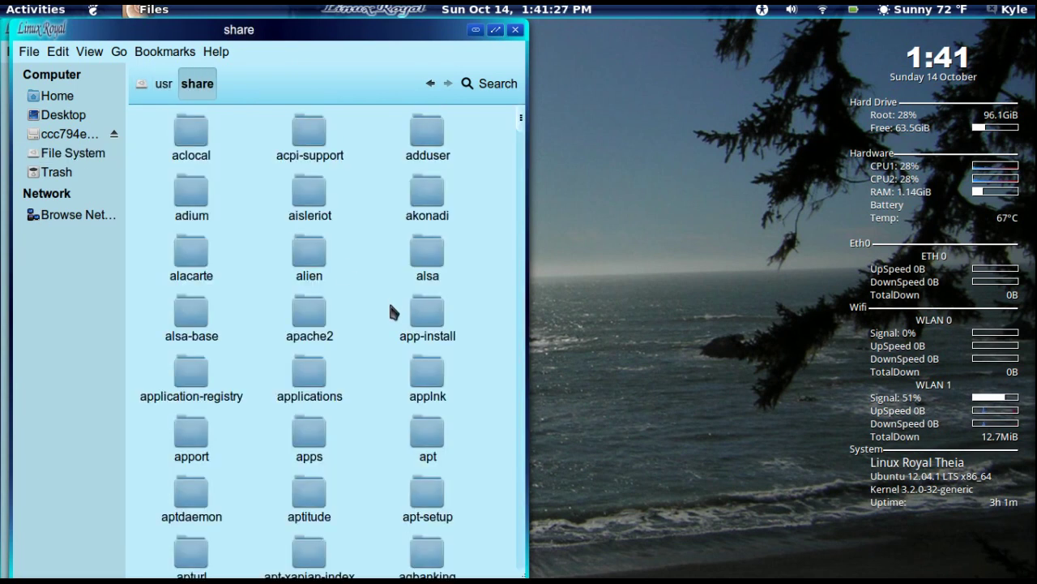
- Type-ahead to the icons and themes folders in /usr/share, then close the root window
{"action": "type", "text": "icons"}
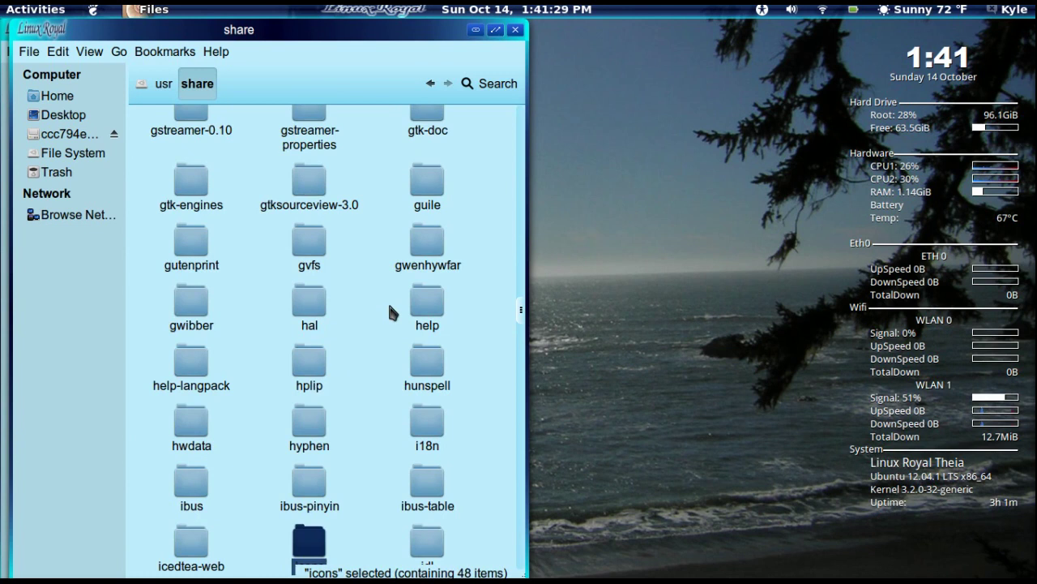
{"action": "left_click", "coordinate": [499, 284]}
{"action": "type", "text": "thems"}
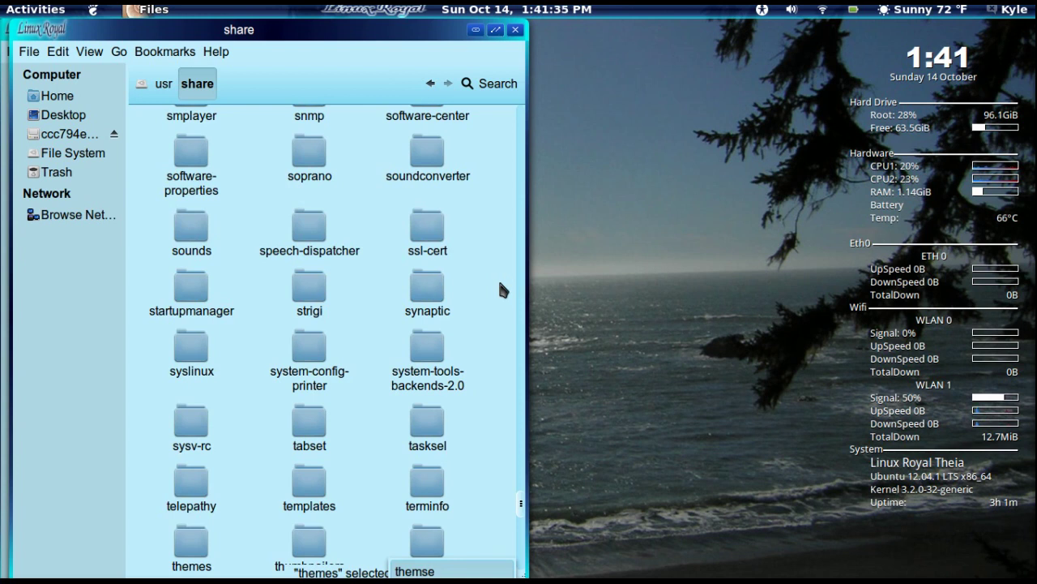
{"action": "key", "text": "BackSpace"}
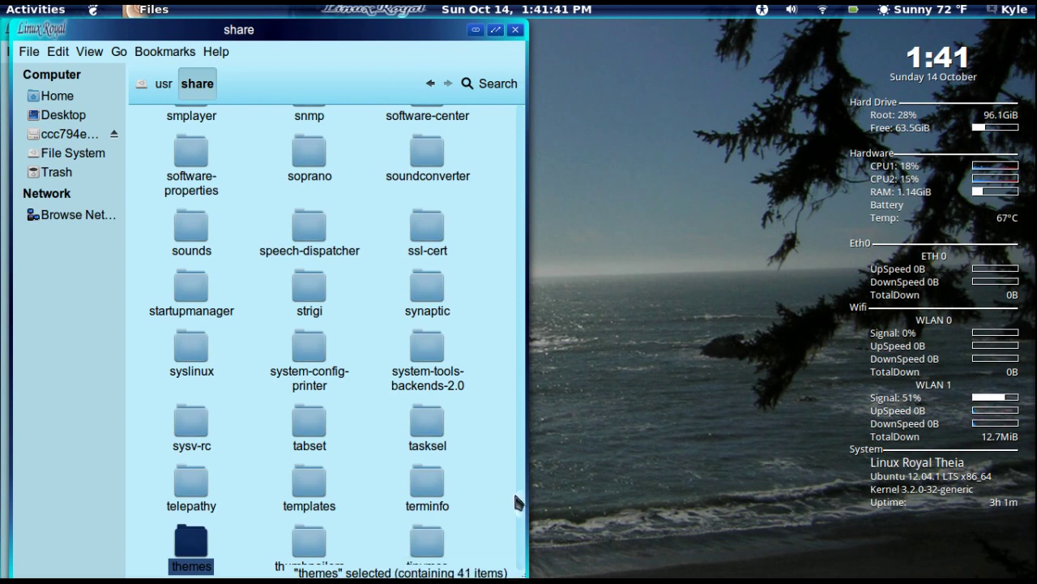
{"action": "left_click_drag", "start_coordinate": [523, 509], "coordinate": [520, 300]}
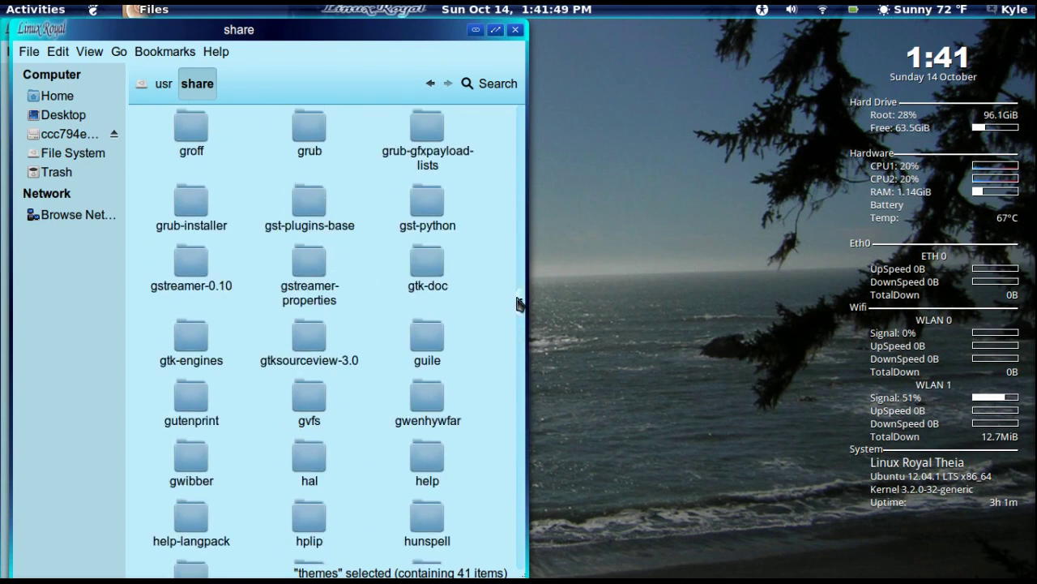
{"action": "left_click_drag", "start_coordinate": [523, 306], "coordinate": [523, 235]}
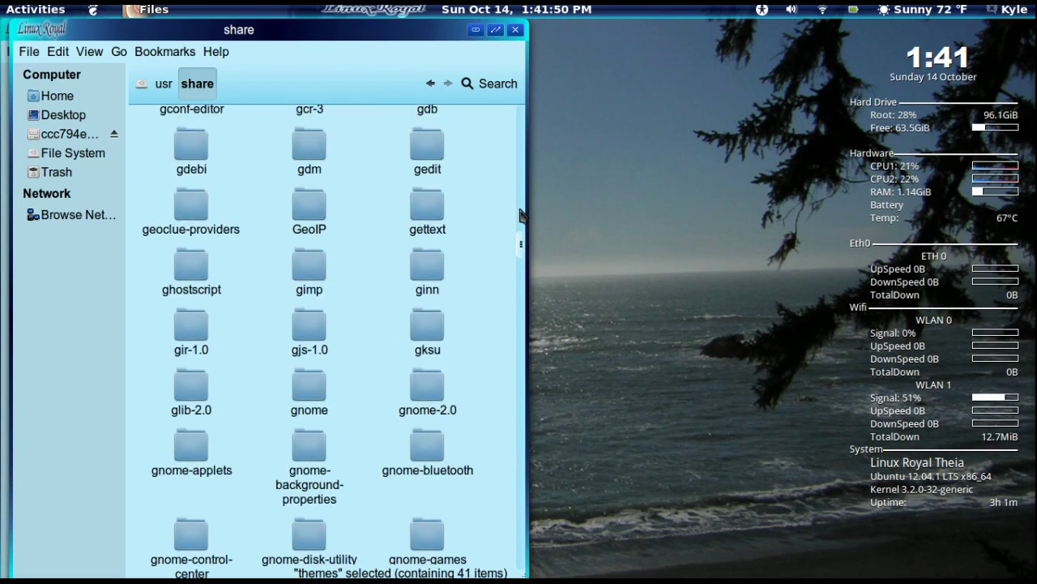
{"action": "left_click", "coordinate": [515, 31]}
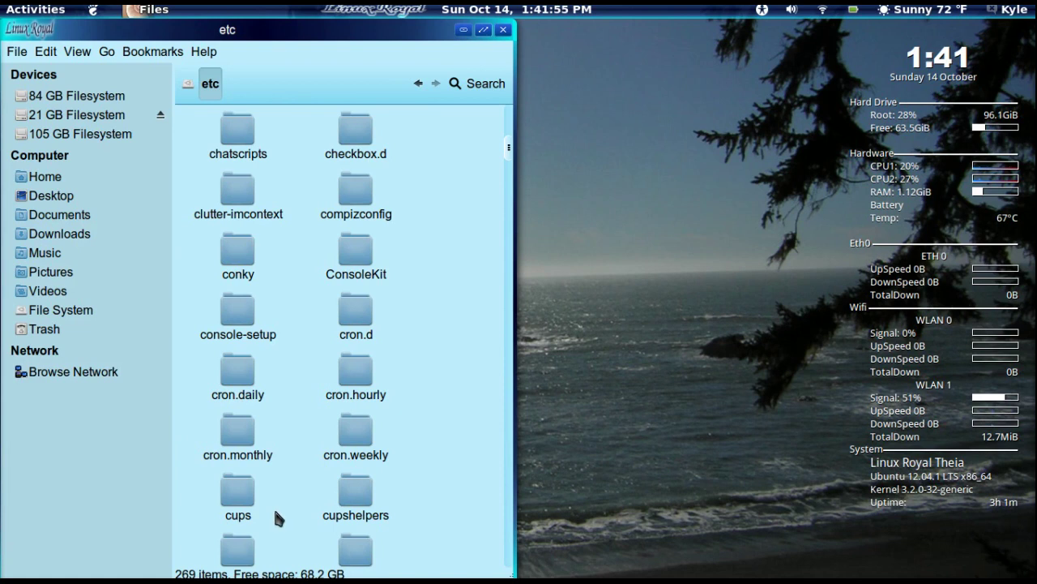
- Open conky.conf from the /etc/conky folder in gedit
{"action": "left_click", "coordinate": [237, 257]}
{"action": "double_click", "coordinate": [238, 259]}
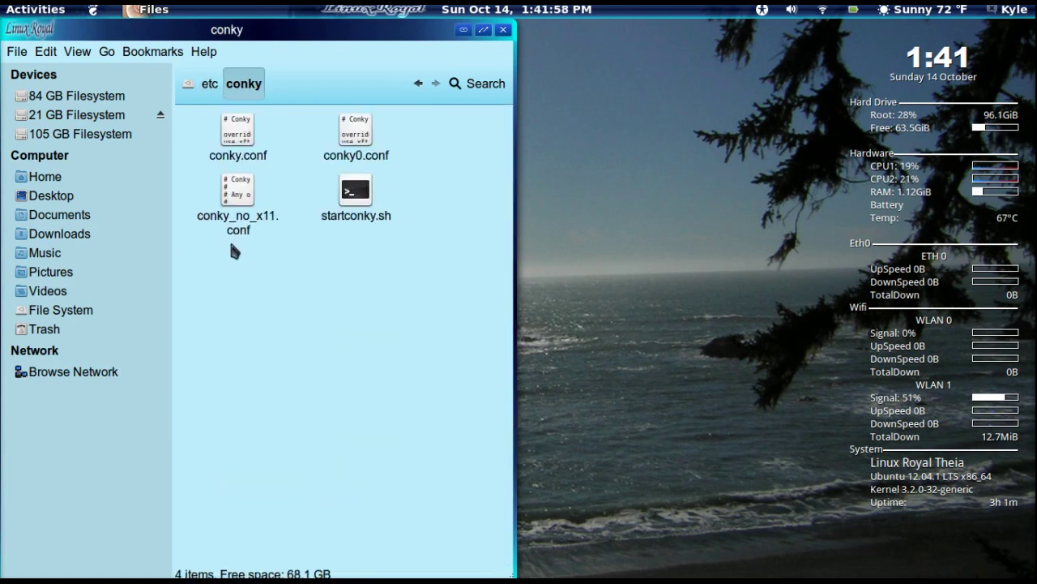
{"action": "double_click", "coordinate": [233, 140]}
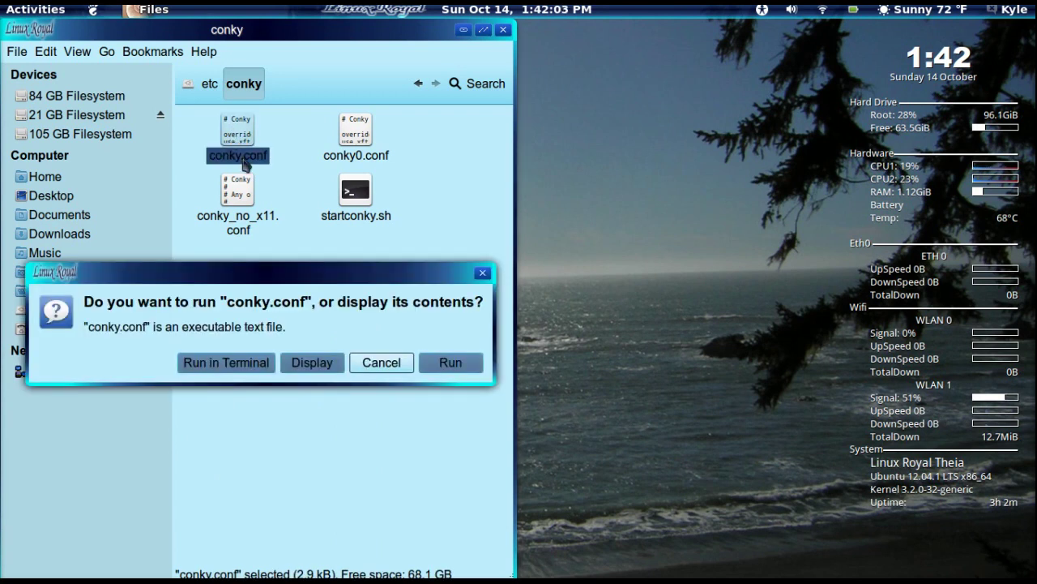
{"action": "left_click", "coordinate": [315, 366]}
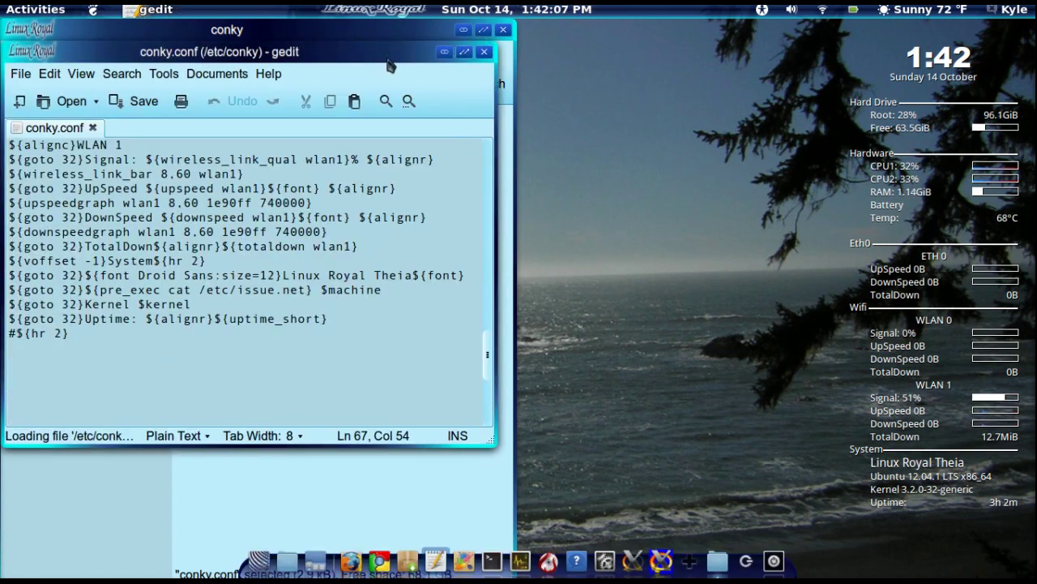
- Minimize the Files window and maximize gedit
{"action": "left_click_drag", "start_coordinate": [386, 55], "coordinate": [405, 37]}
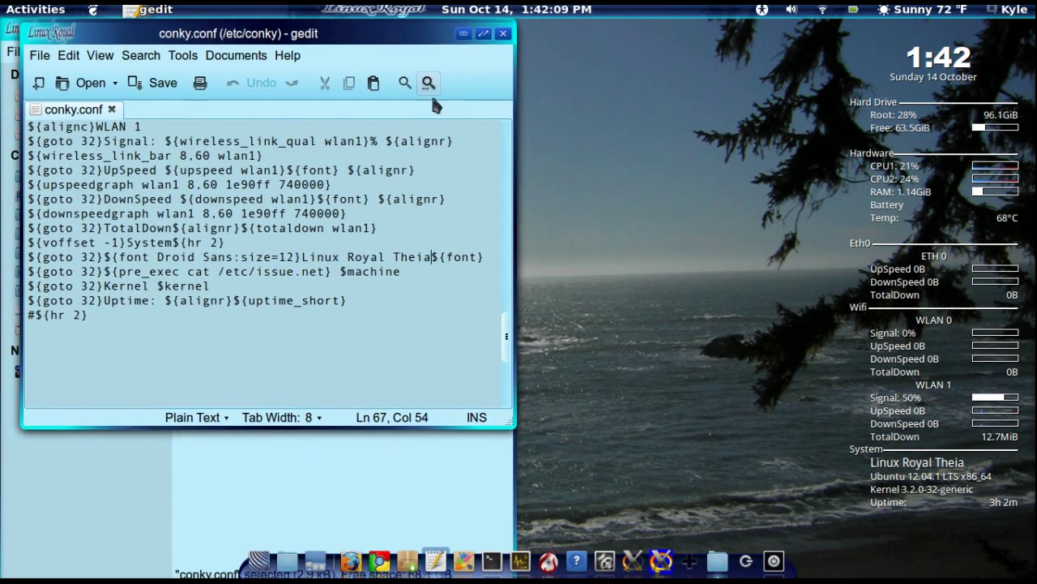
{"action": "left_click", "coordinate": [394, 451]}
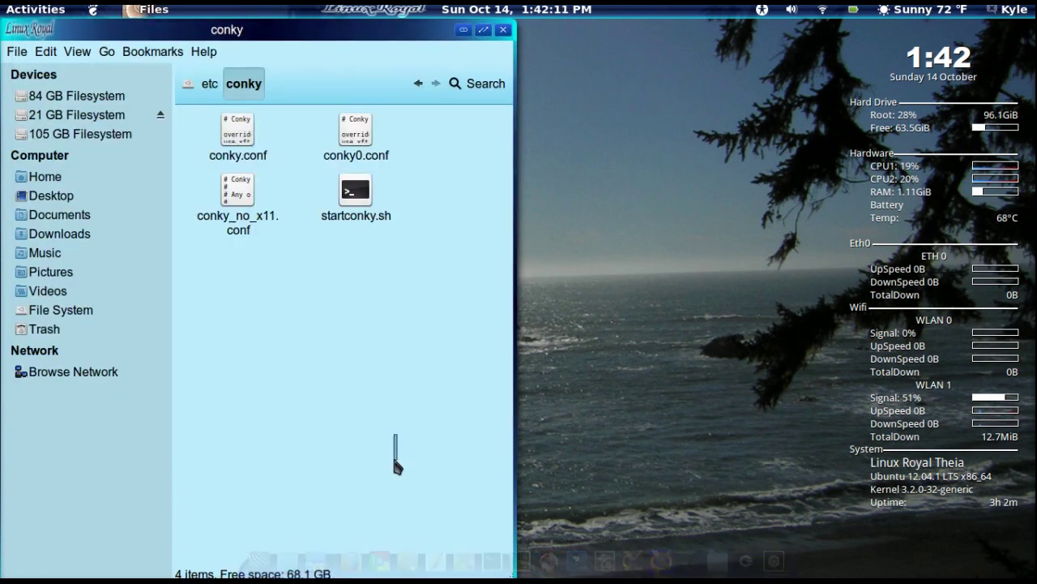
{"action": "left_click", "coordinate": [464, 30]}
{"action": "double_click", "coordinate": [300, 35]}
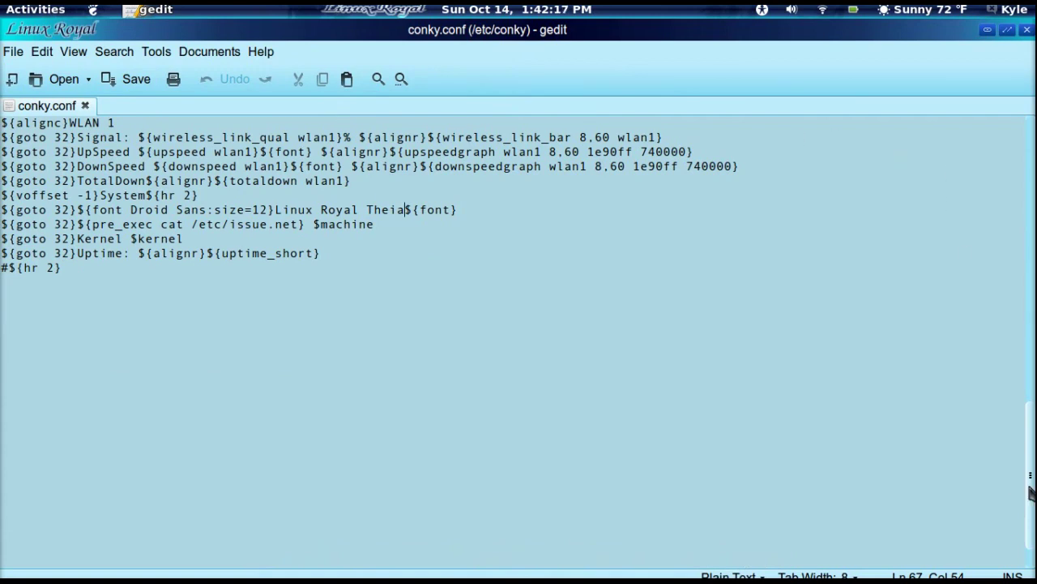
- Restore gedit's window, remove the # from the CPU3 and CPU4 lines, and save conky.conf
{"action": "left_click_drag", "start_coordinate": [1031, 491], "coordinate": [1026, 134]}
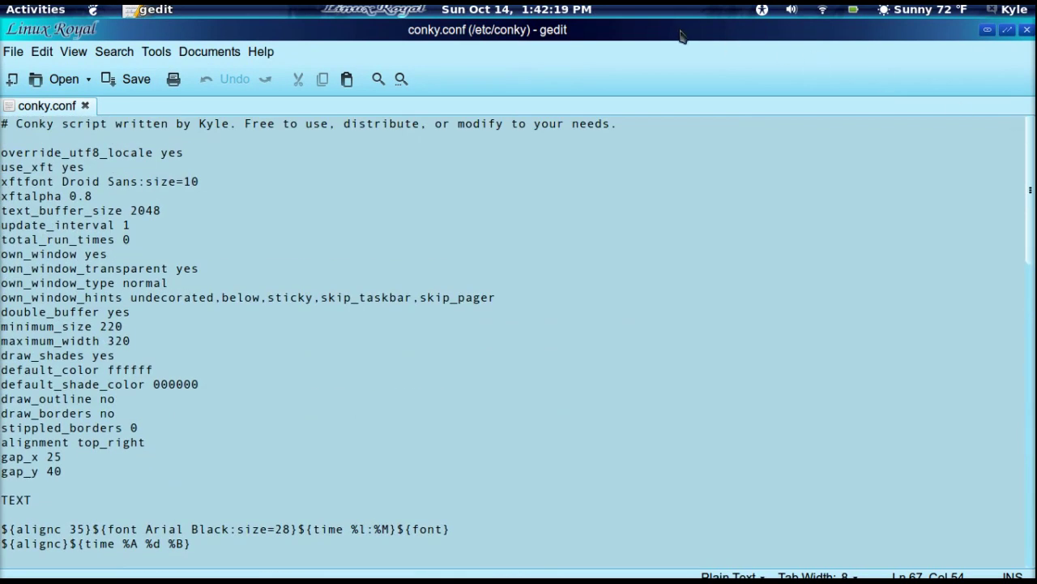
{"action": "double_click", "coordinate": [648, 34]}
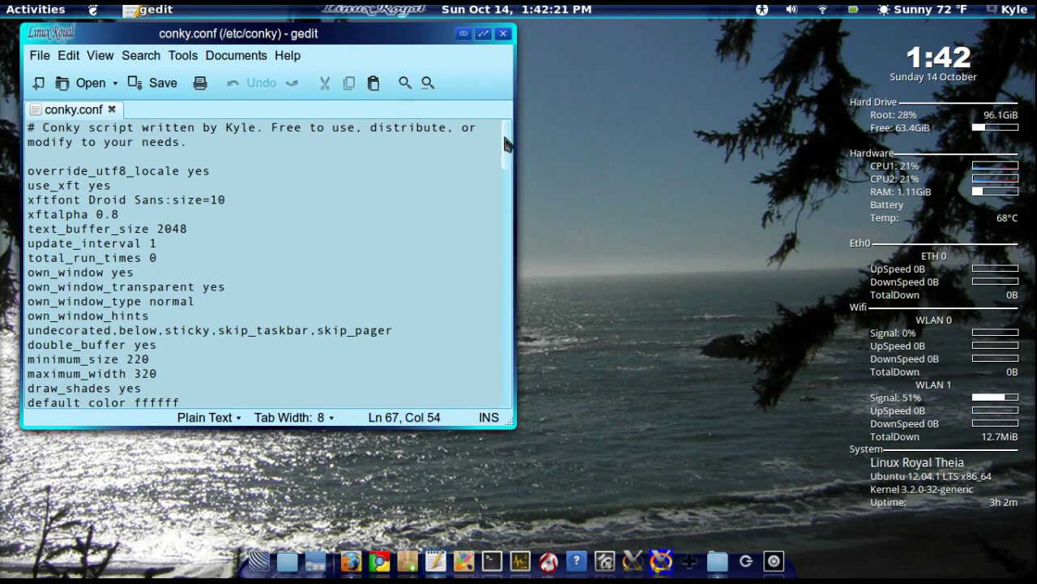
{"action": "left_click_drag", "start_coordinate": [504, 143], "coordinate": [520, 218]}
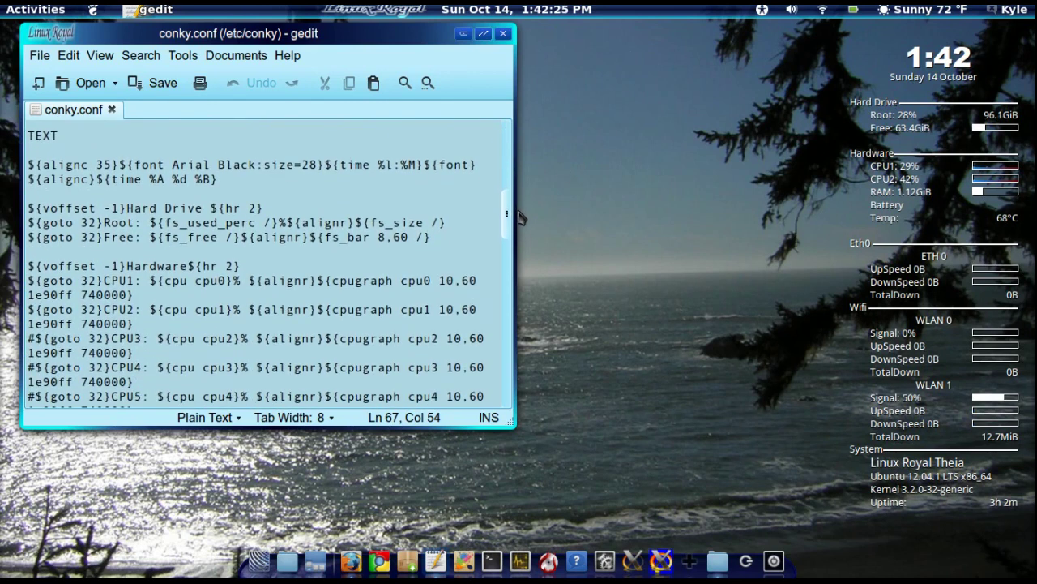
{"action": "scroll", "coordinate": [267, 186], "scroll_direction": "down", "scroll_amount": 4}
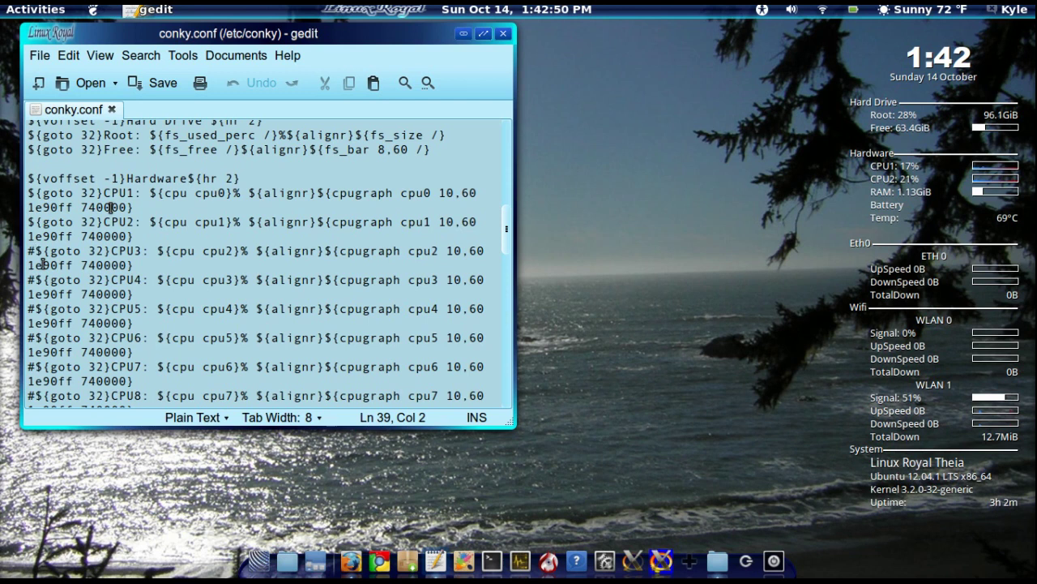
{"action": "key", "text": "BackSpace"}
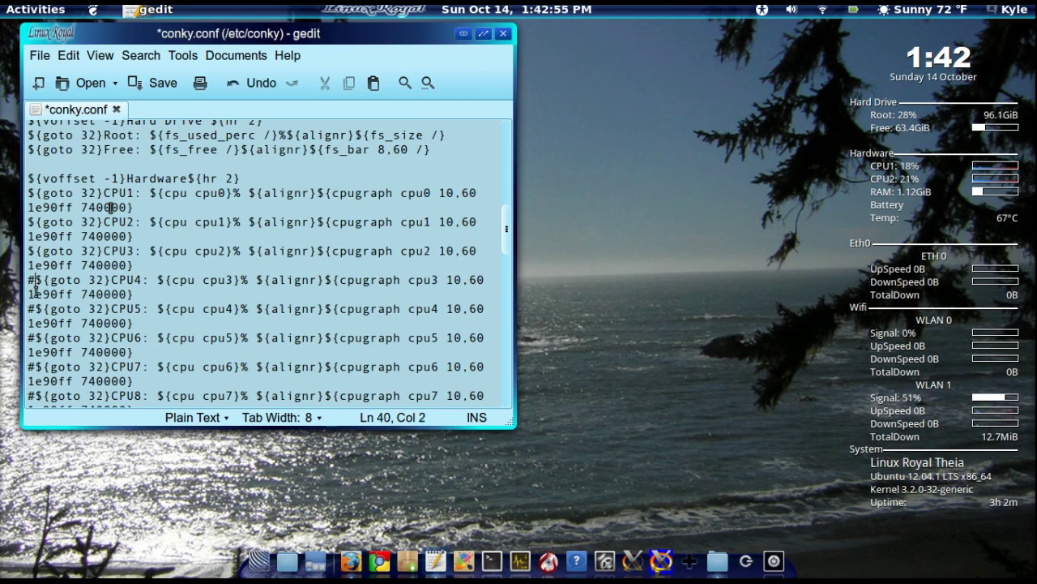
{"action": "key", "text": "BackSpace"}
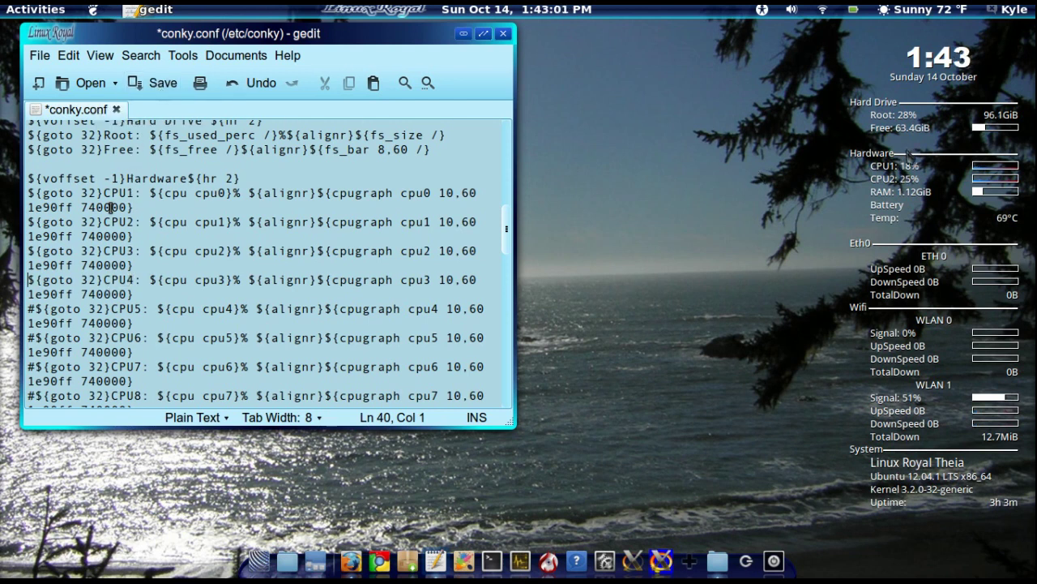
{"action": "left_click", "coordinate": [157, 84]}
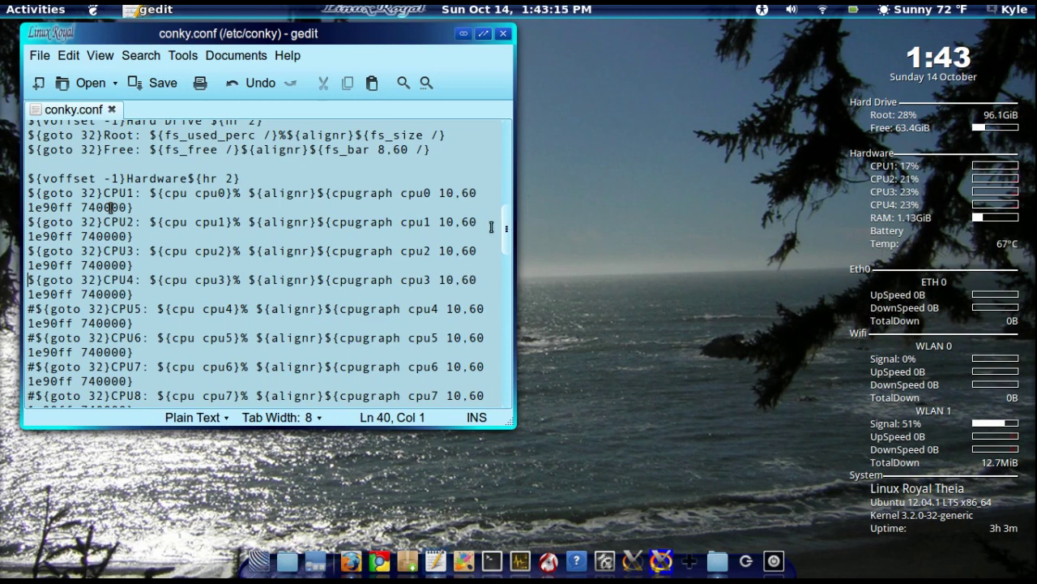
- Add a leading # to the Eth0 heading, ETH 0 and UpSpeed lines
{"action": "left_click_drag", "start_coordinate": [505, 233], "coordinate": [505, 297]}
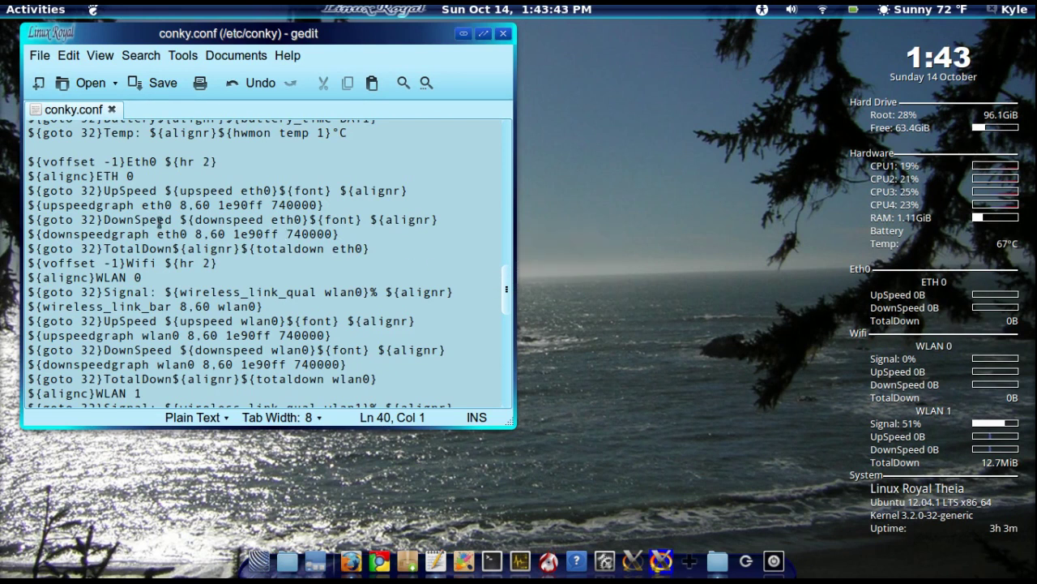
{"action": "left_click", "coordinate": [28, 161]}
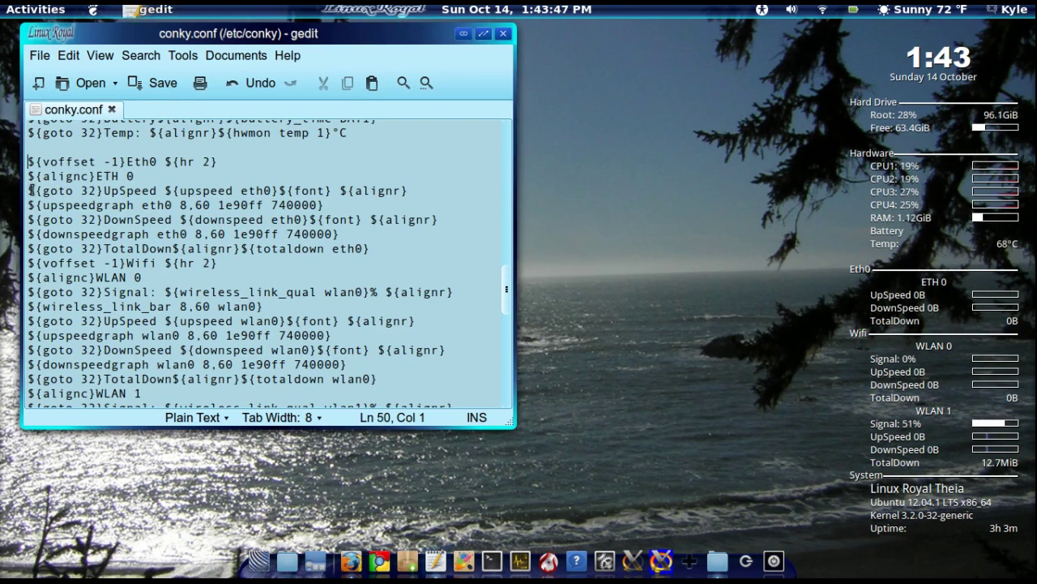
{"action": "type", "text": "#"}
{"action": "left_click", "coordinate": [30, 178]}
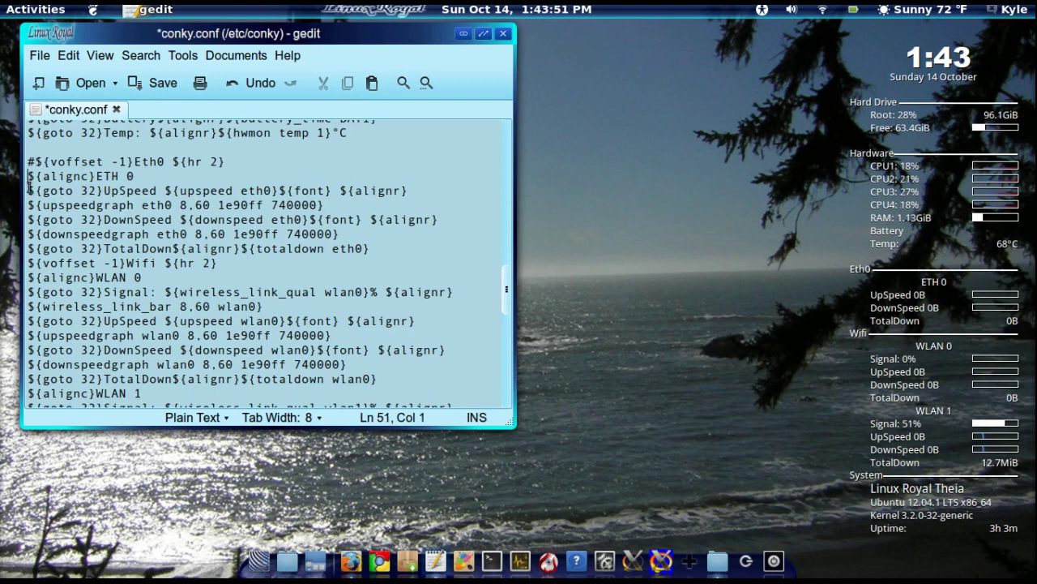
{"action": "type", "text": "#"}
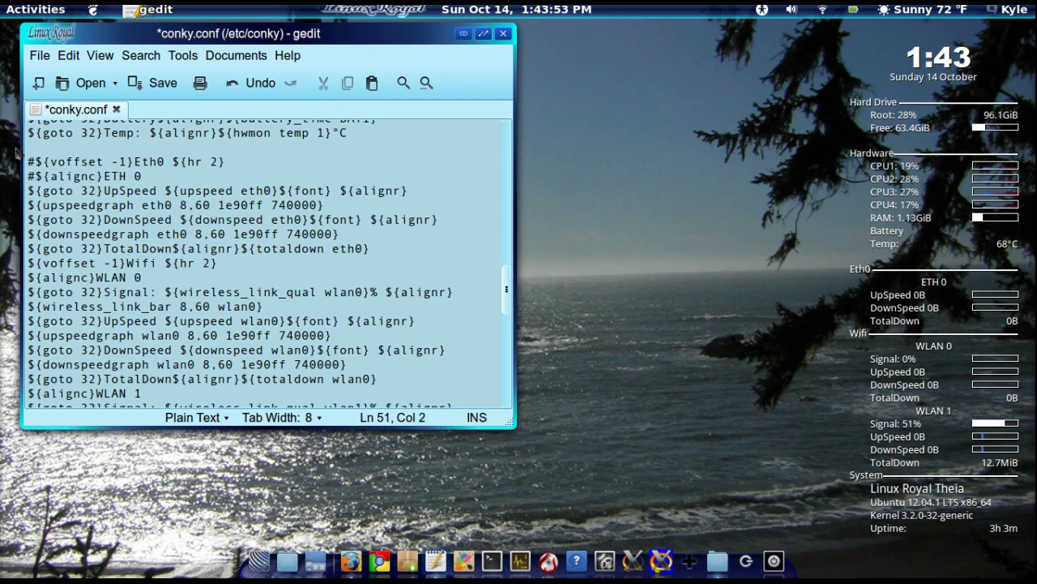
{"action": "left_click", "coordinate": [27, 191]}
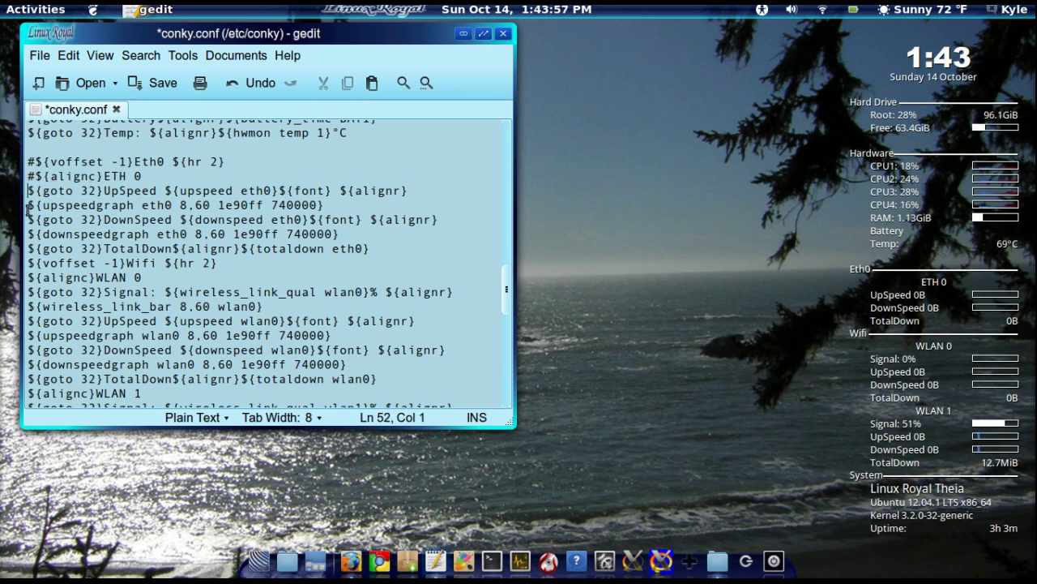
{"action": "type", "text": "#"}
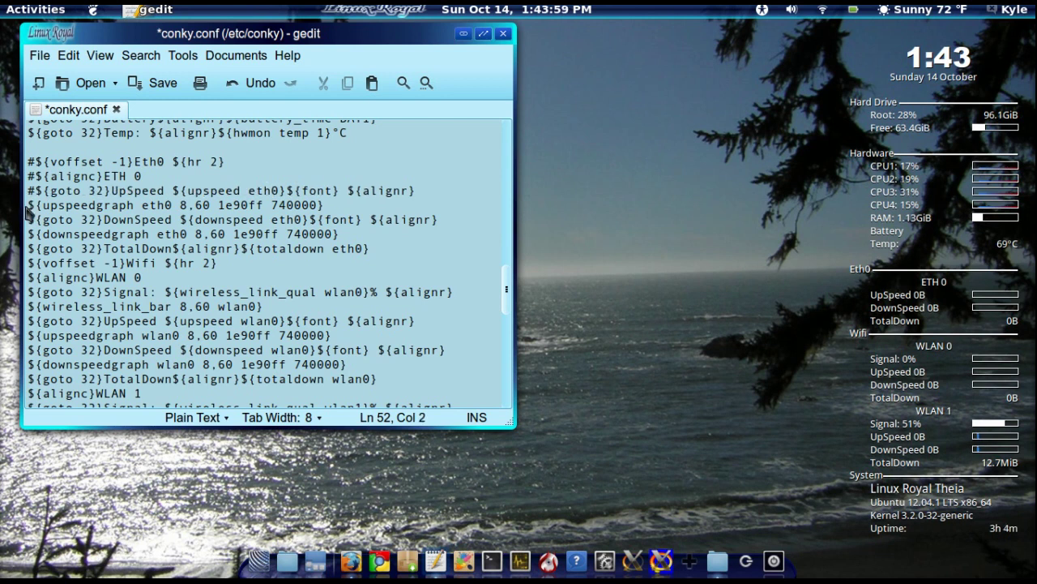
{"action": "key", "text": "End"}
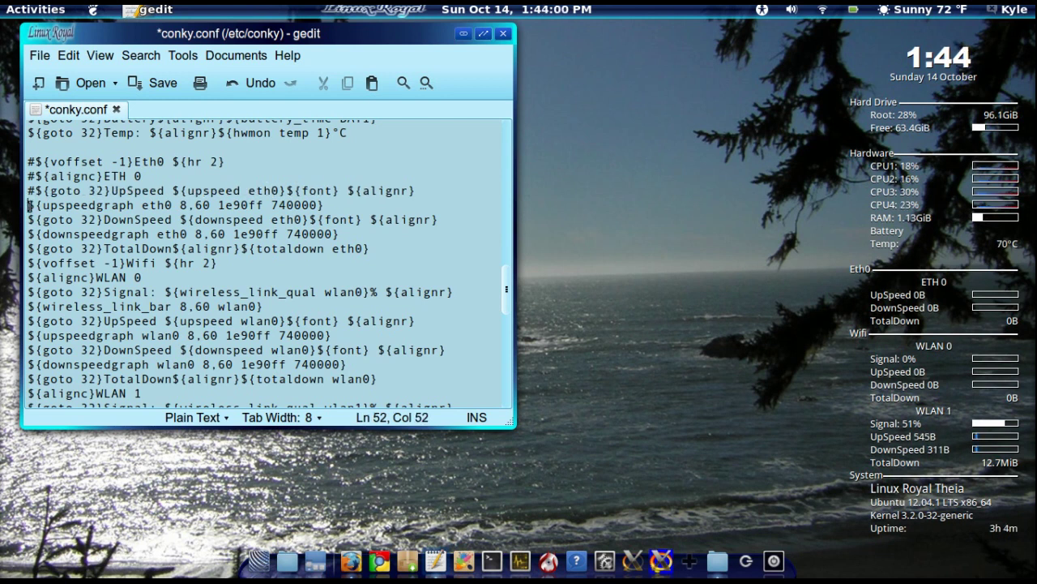
{"action": "type", "text": "#"}
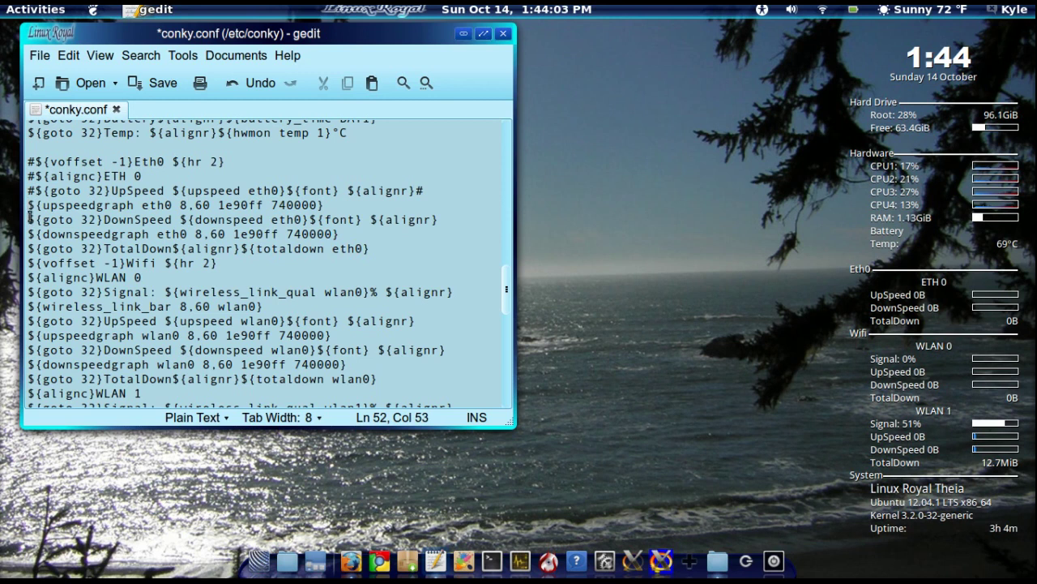
{"action": "type", "text": "#"}
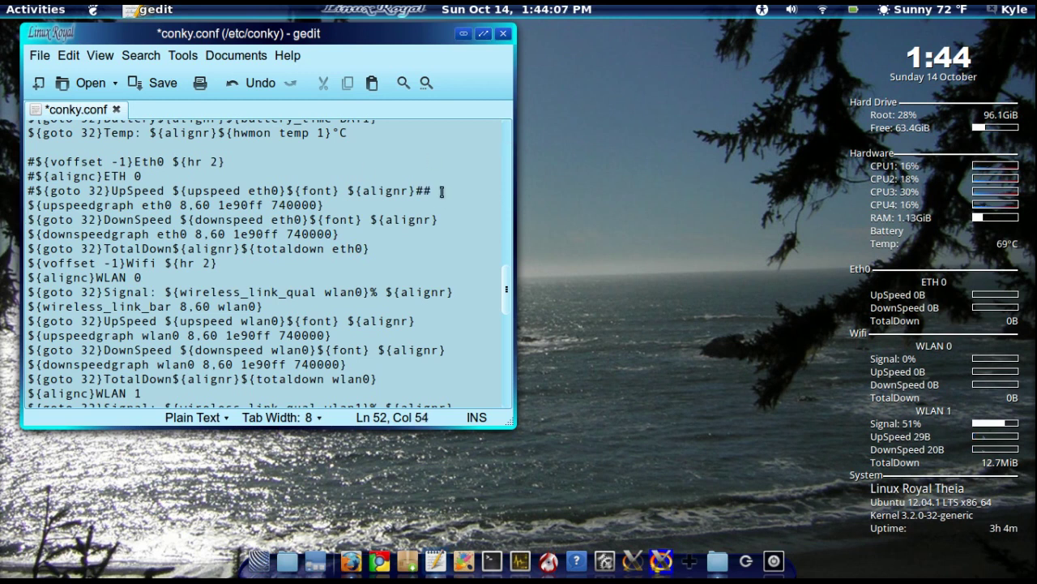
{"action": "key", "text": "BackSpace"}
{"action": "key", "text": "Left"}
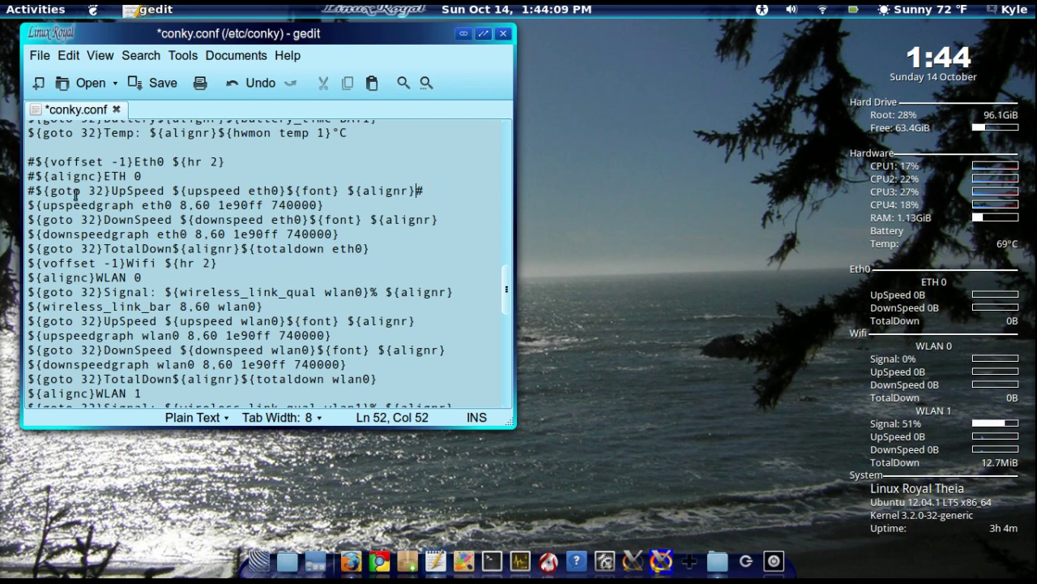
- Add a leading # to the DownSpeed, TotalDown and Wifi heading lines
{"action": "left_click", "coordinate": [29, 208]}
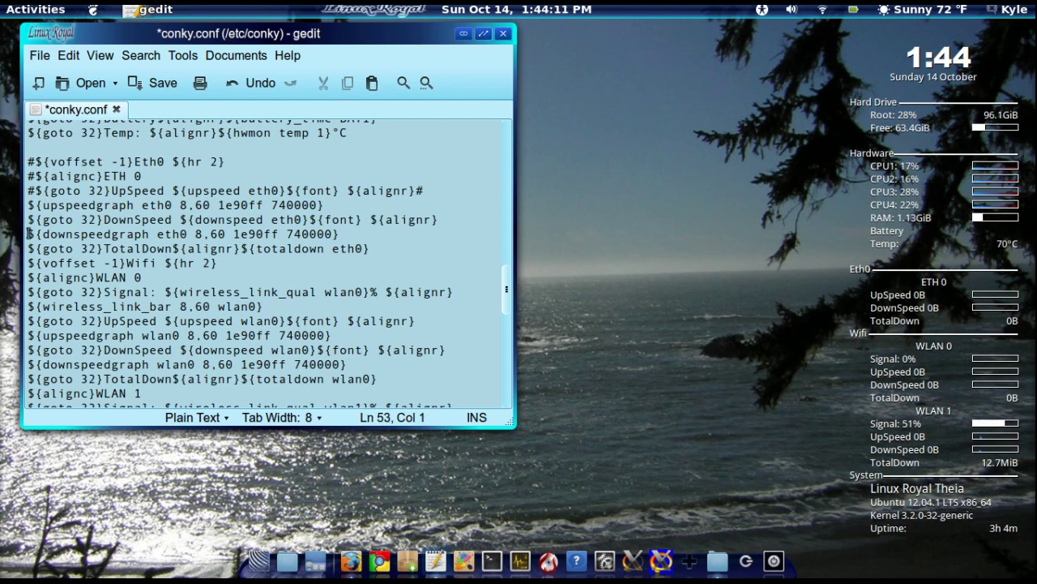
{"action": "type", "text": "#"}
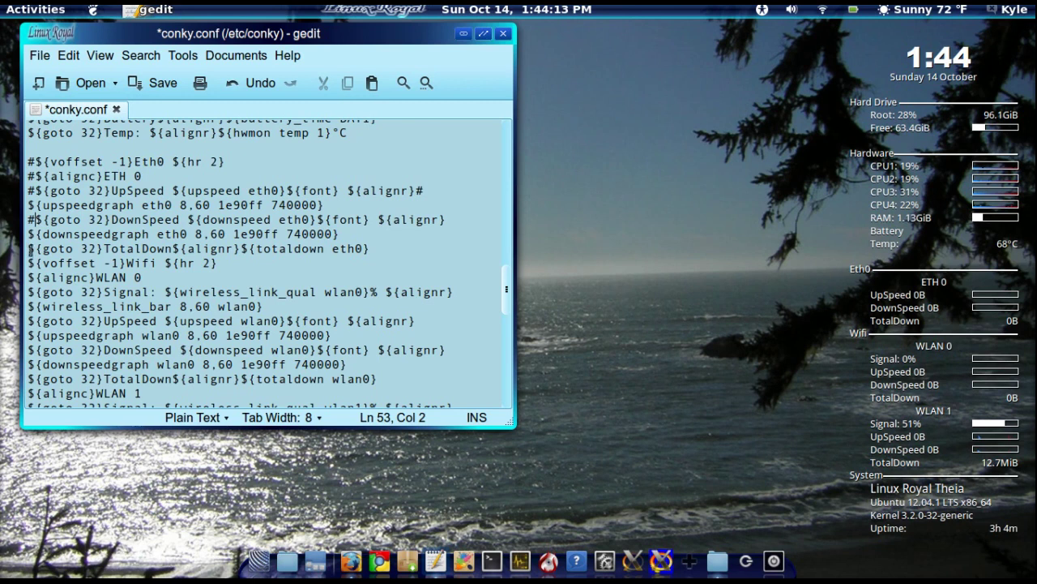
{"action": "left_click", "coordinate": [30, 234]}
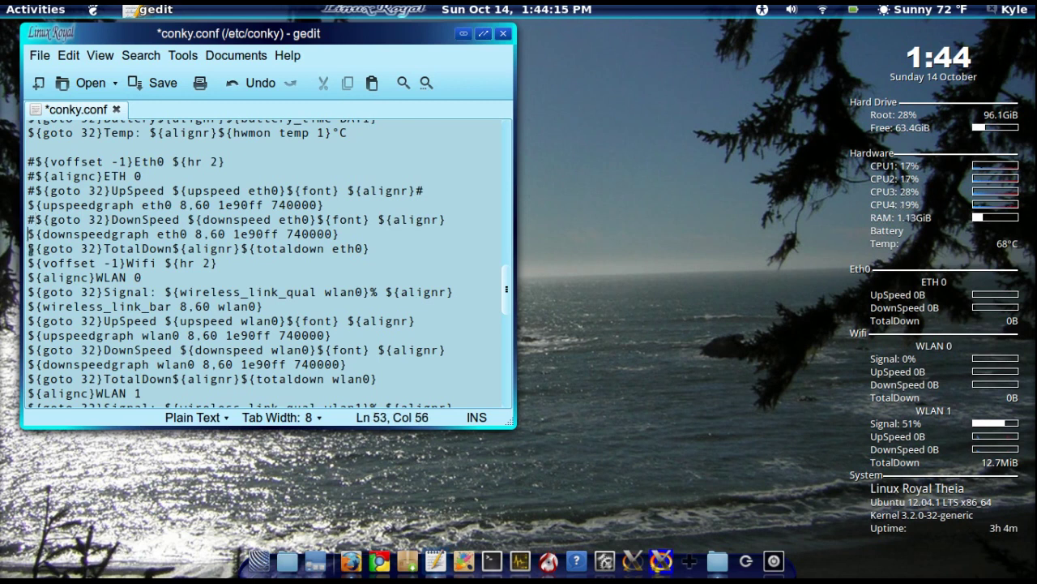
{"action": "type", "text": "#"}
{"action": "left_click", "coordinate": [28, 241]}
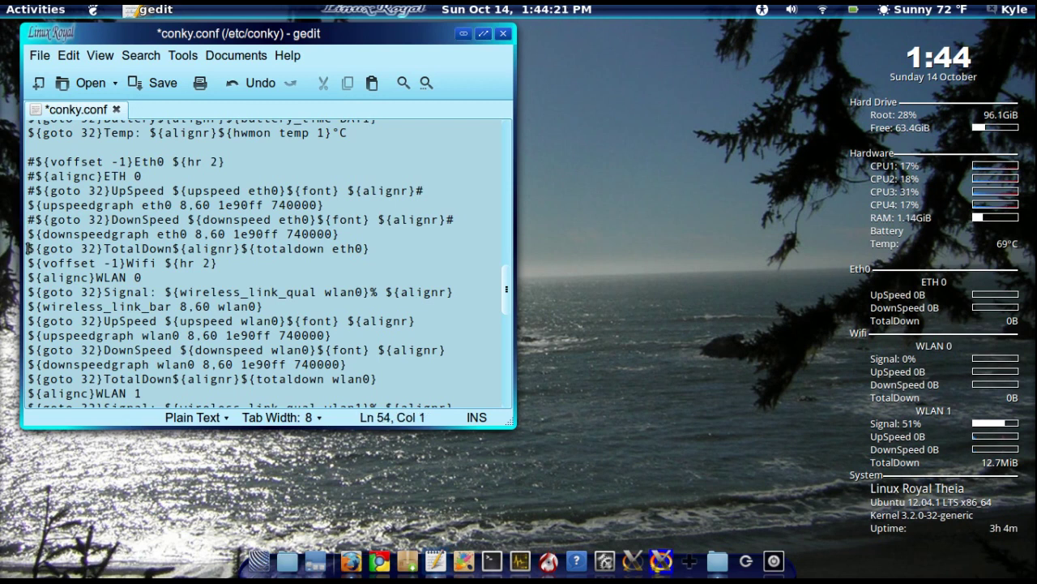
{"action": "type", "text": "#"}
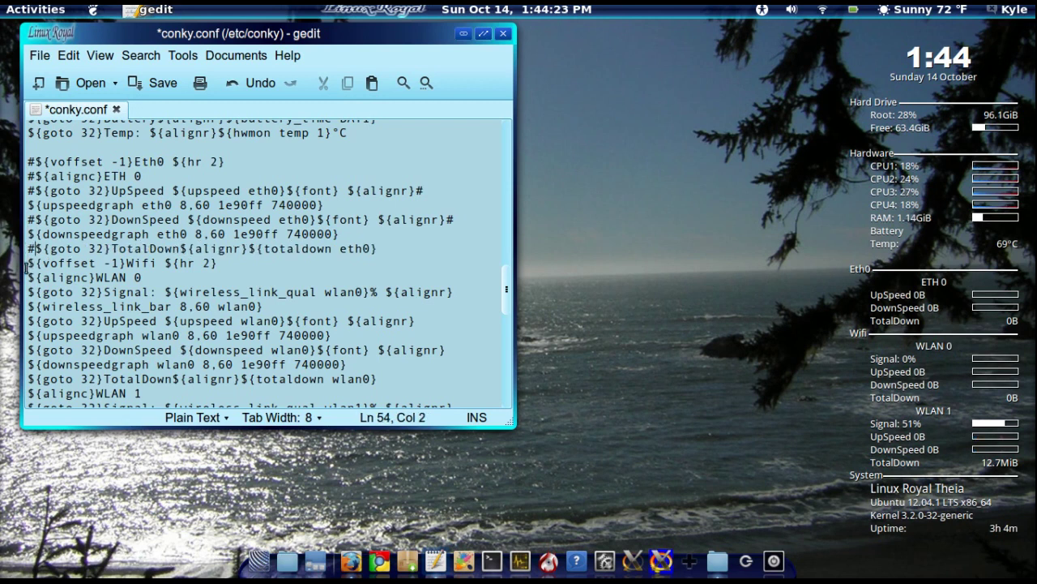
{"action": "left_click", "coordinate": [28, 264]}
{"action": "type", "text": "#"}
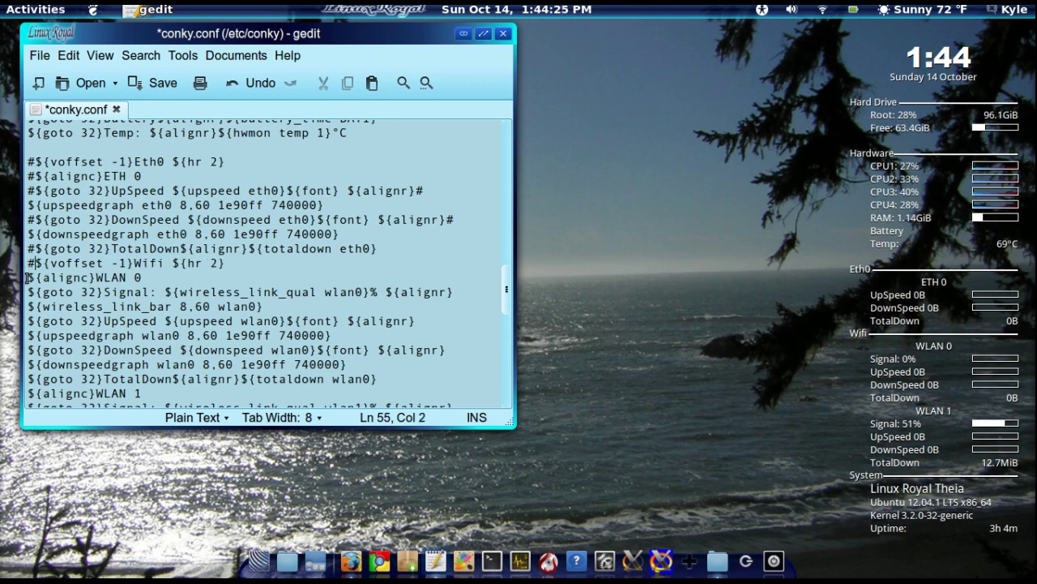
{"action": "left_click", "coordinate": [29, 278]}
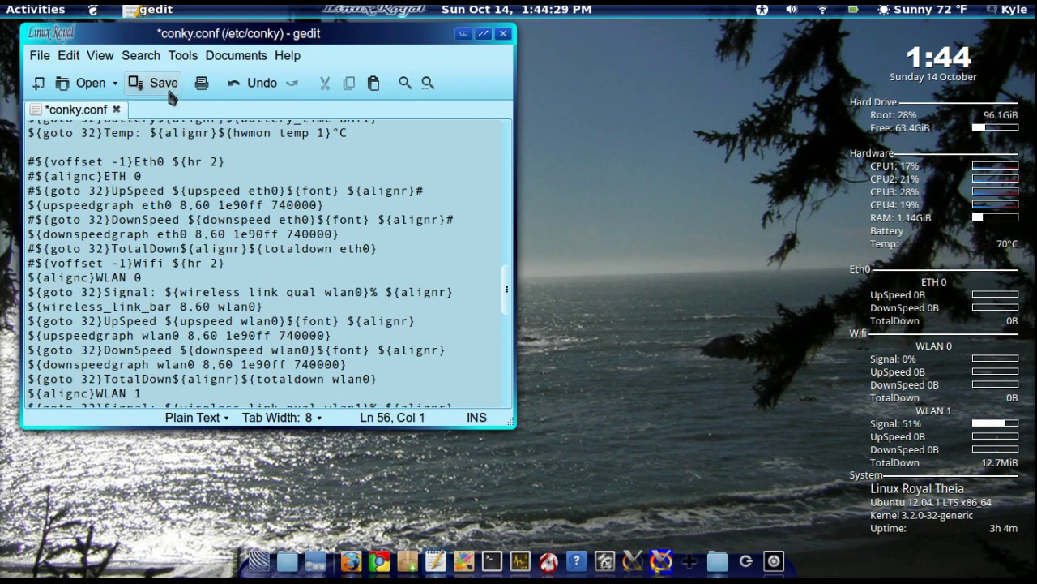
{"action": "left_click", "coordinate": [146, 83]}
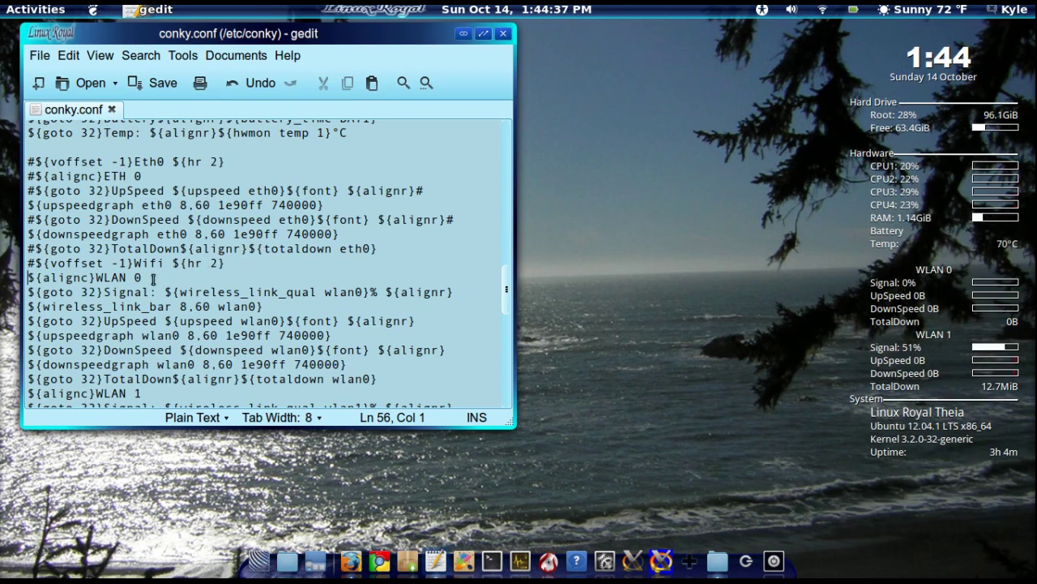
{"action": "left_click", "coordinate": [35, 263]}
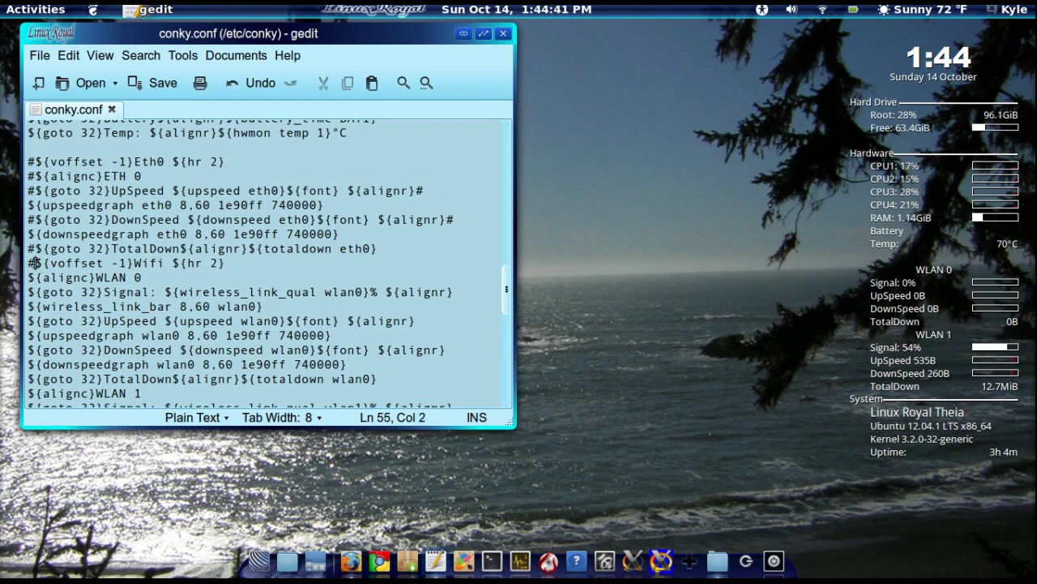
{"action": "key", "text": "BackSpace"}
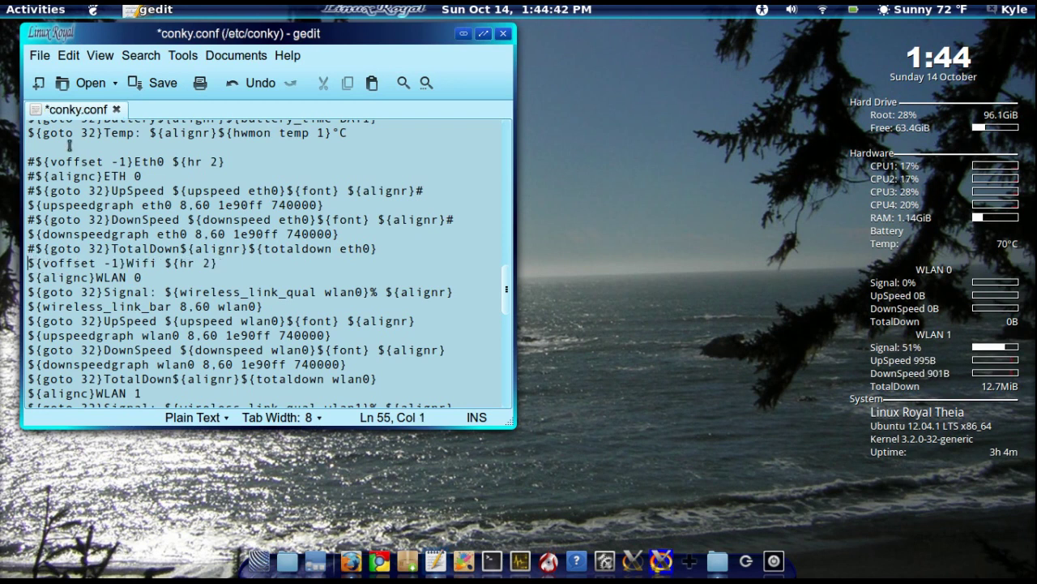
{"action": "left_click", "coordinate": [161, 84]}
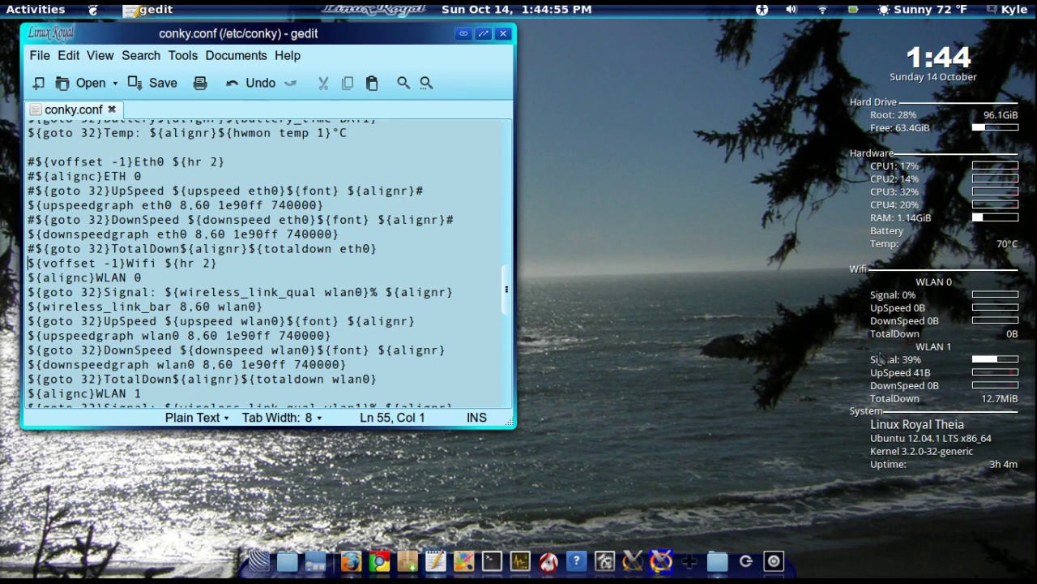
- Replace 'Theia' with '2.1' in the Linux Royal system title and save conky.conf
{"action": "left_click_drag", "start_coordinate": [507, 296], "coordinate": [511, 330]}
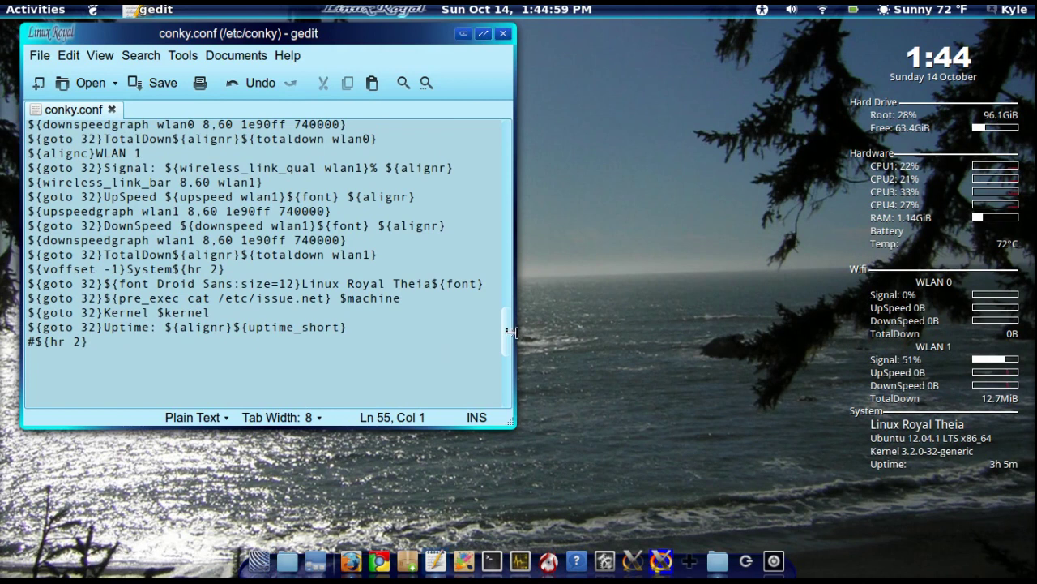
{"action": "left_click", "coordinate": [433, 284]}
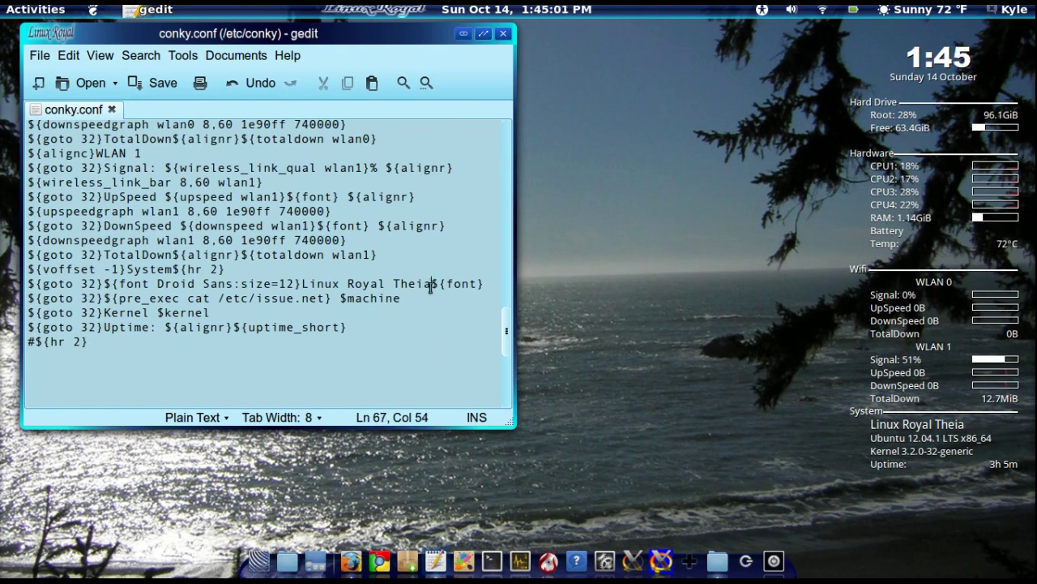
{"action": "key", "text": "BackSpace"}
{"action": "key", "text": "BackSpace"}
{"action": "key", "text": "BackSpace"}
{"action": "key", "text": "BackSpace"}
{"action": "key", "text": "BackSpace"}
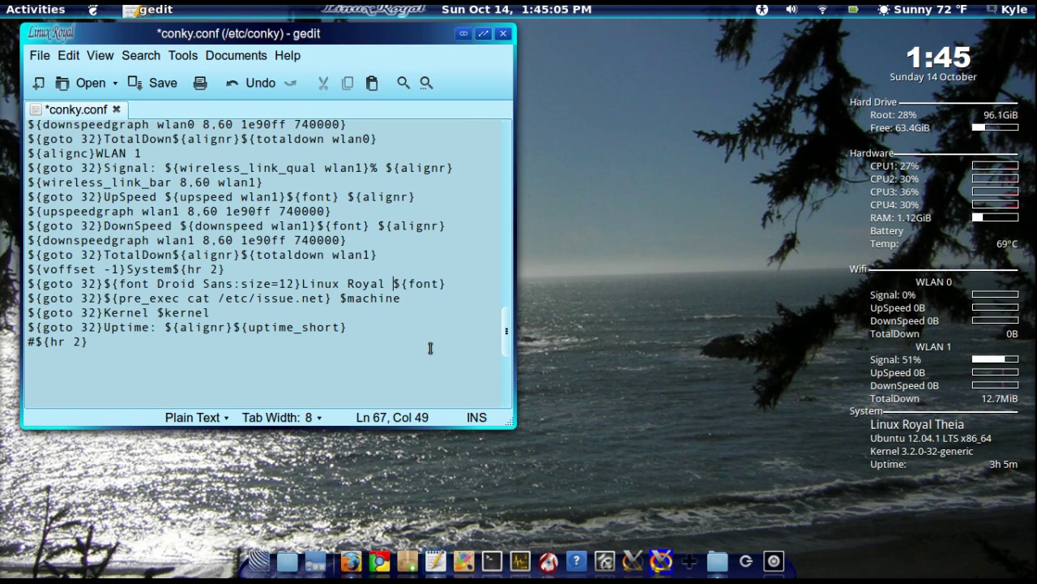
{"action": "type", "text": "2.1"}
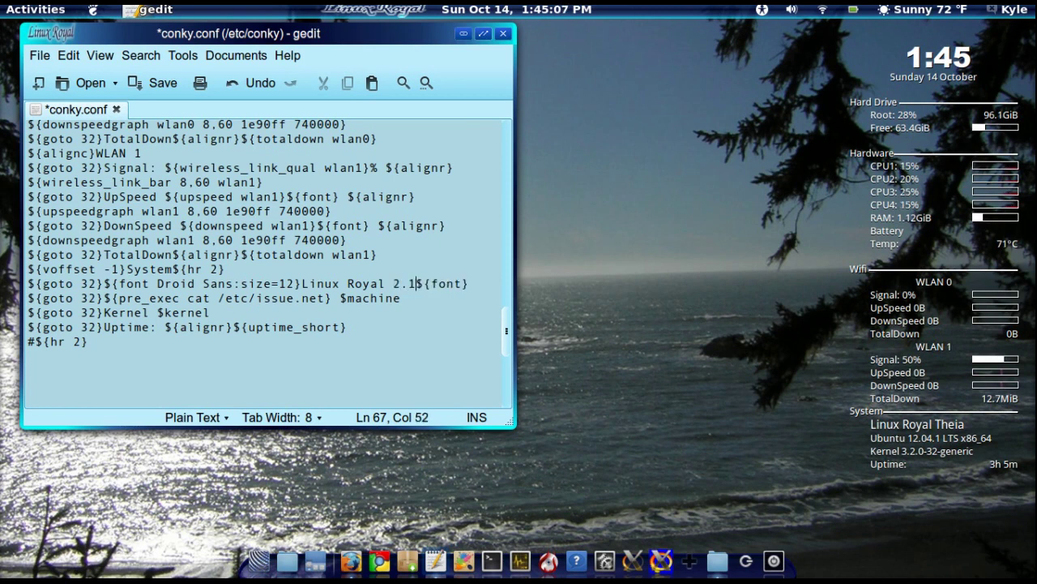
{"action": "left_click", "coordinate": [152, 82]}
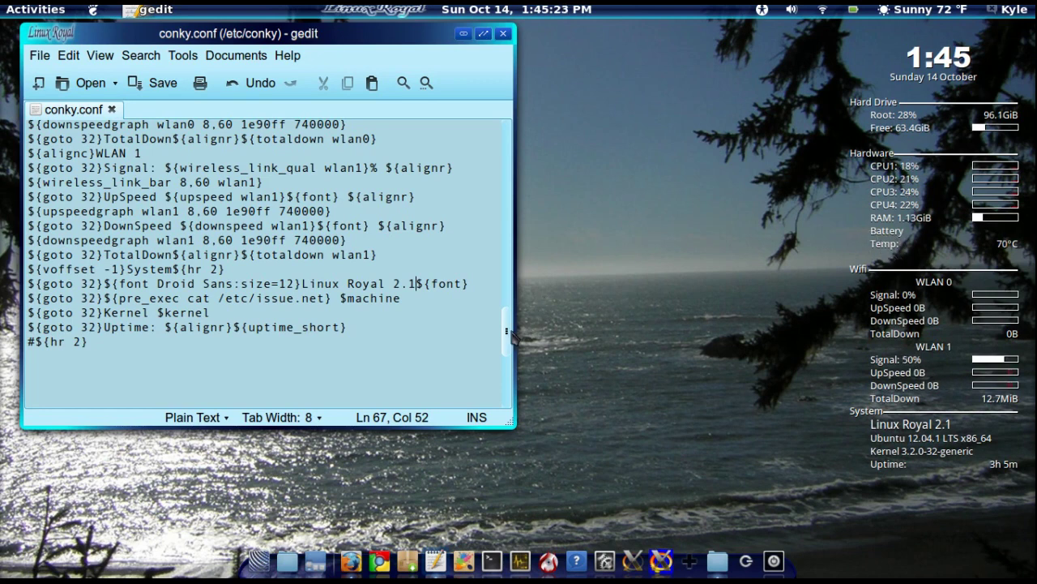
- Scroll to the top of conky.conf to show default_color, alignment top_right, gap_x 25 and gap_y 40
{"action": "scroll", "coordinate": [509, 326], "scroll_direction": "up", "scroll_amount": 1}
{"action": "left_click_drag", "start_coordinate": [508, 326], "coordinate": [486, 263]}
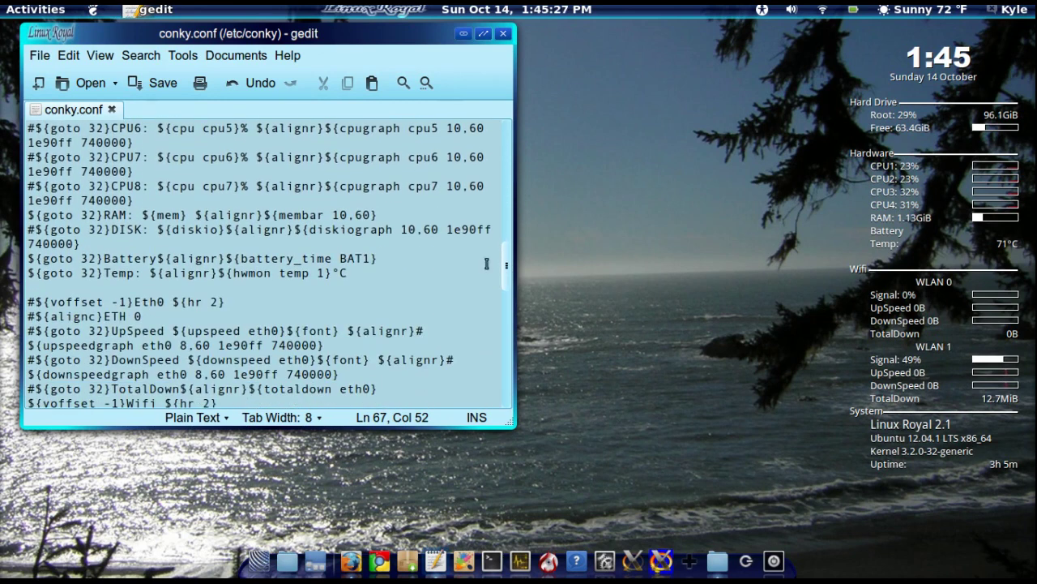
{"action": "left_click", "coordinate": [26, 258]}
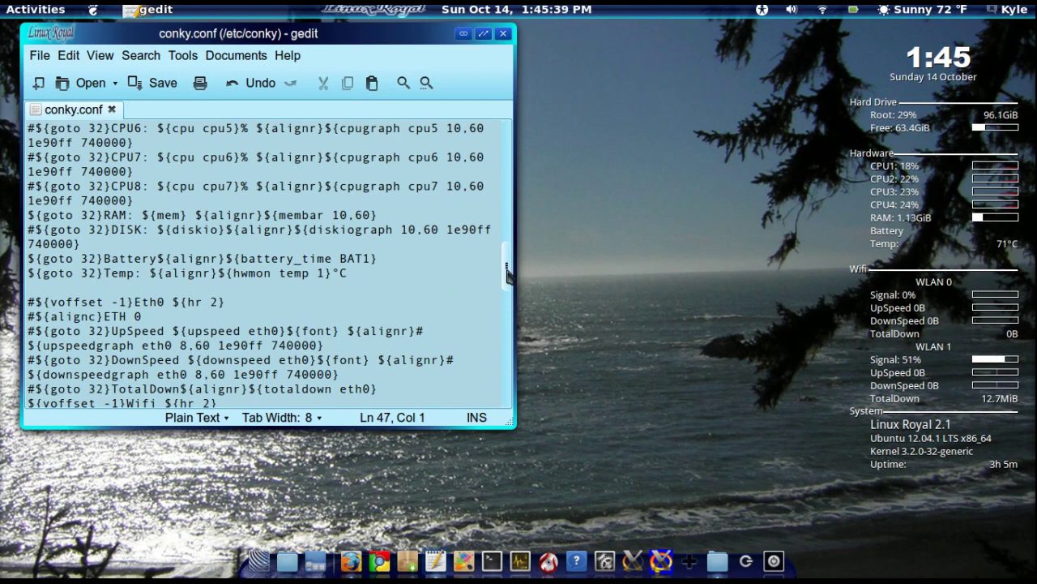
{"action": "left_click_drag", "start_coordinate": [508, 278], "coordinate": [506, 252]}
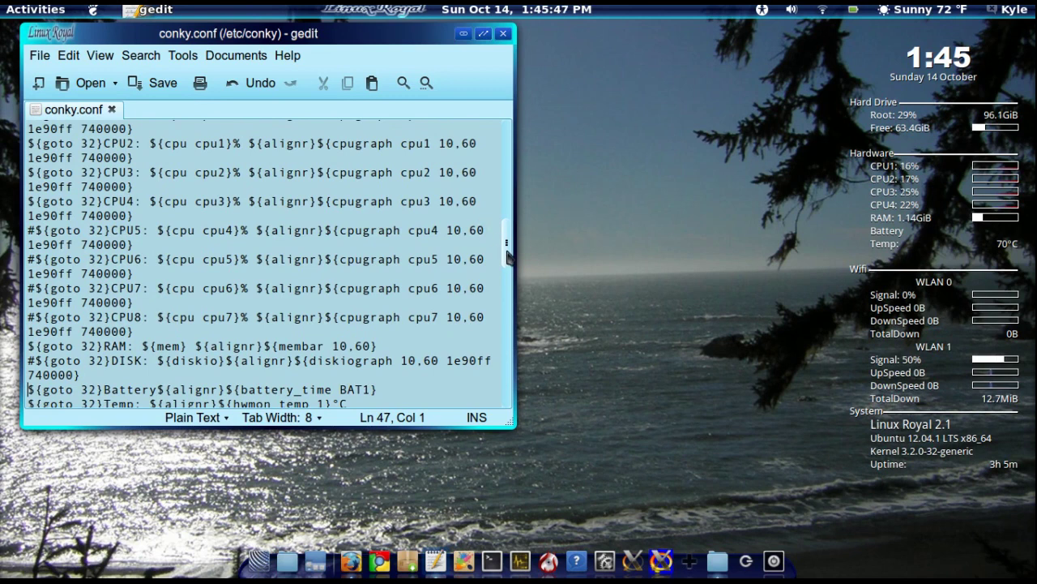
{"action": "left_click_drag", "start_coordinate": [506, 257], "coordinate": [506, 182]}
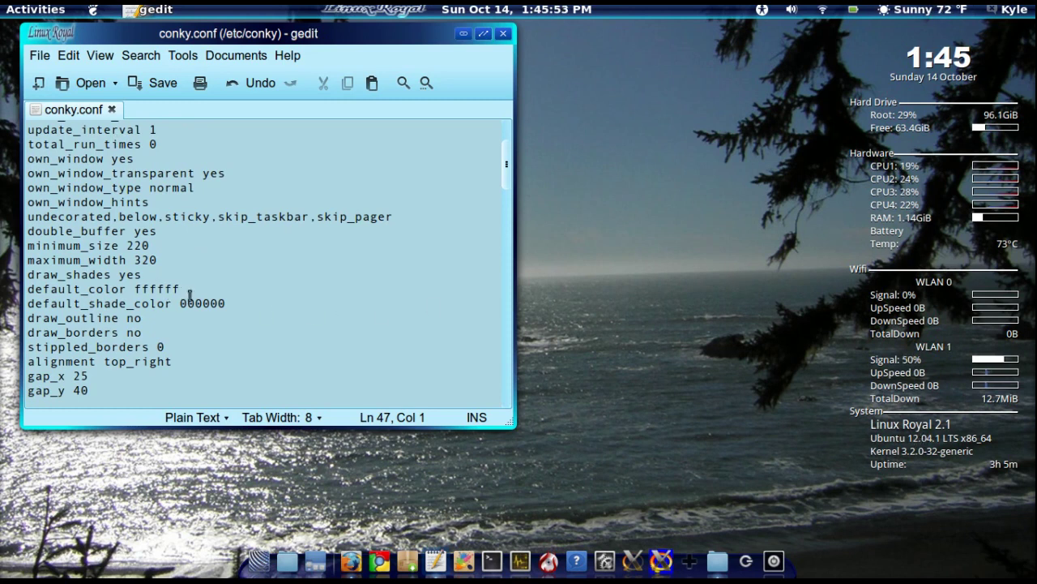
{"action": "left_click_drag", "start_coordinate": [182, 290], "coordinate": [136, 289]}
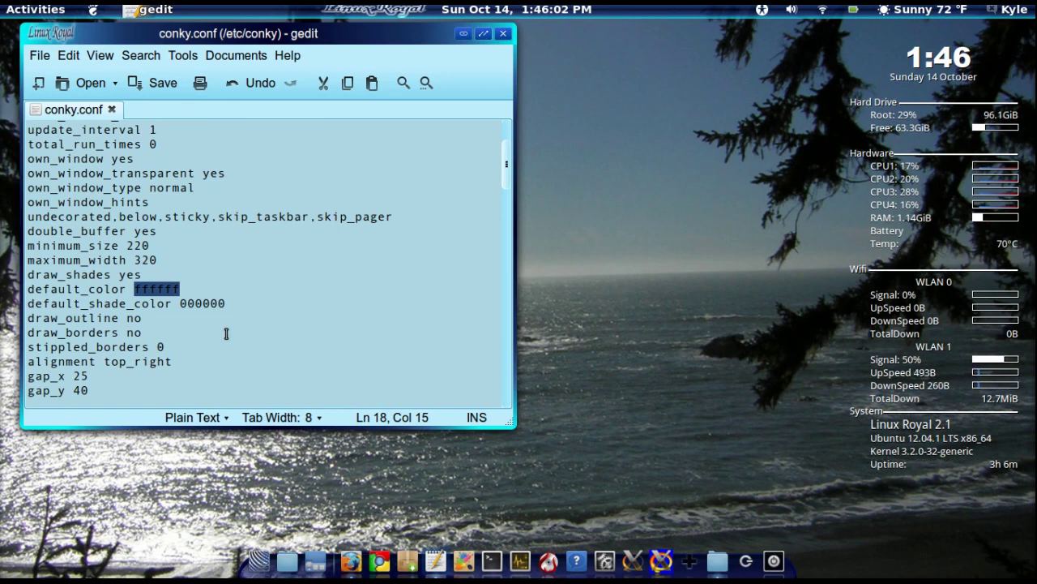
{"action": "type", "text": "adada"}
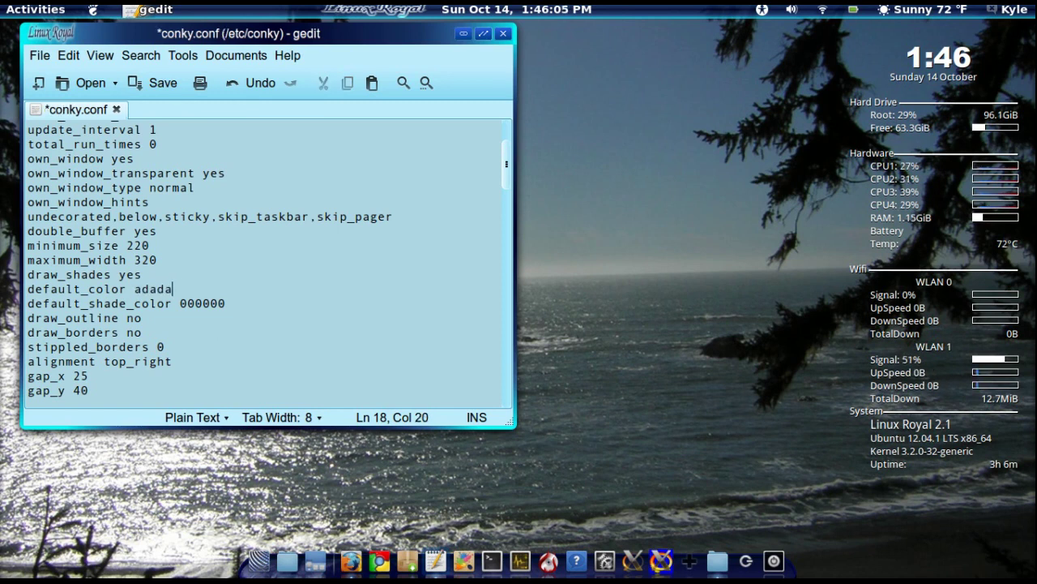
{"action": "type", "text": "d"}
{"action": "left_click", "coordinate": [158, 91]}
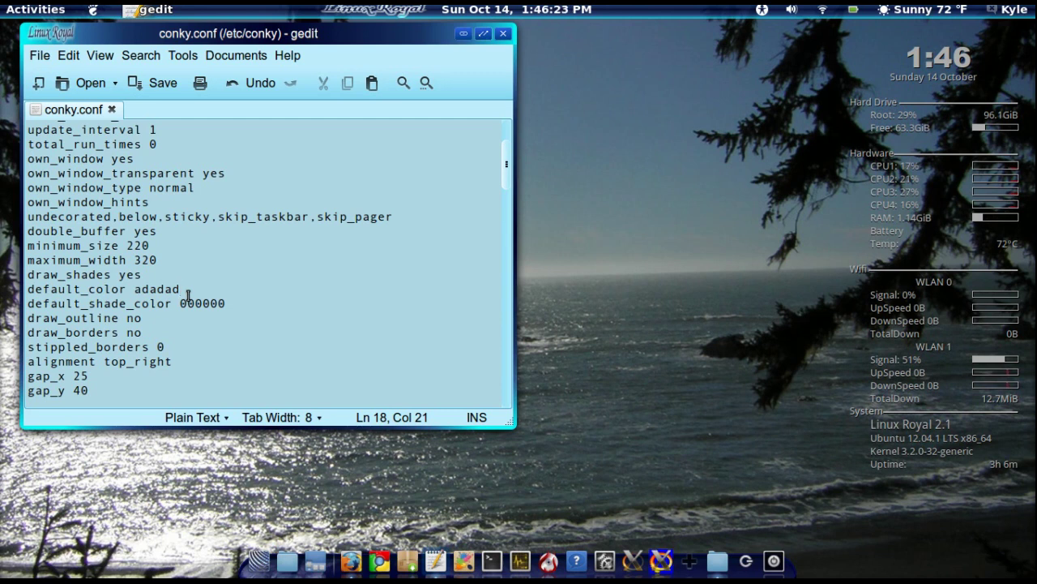
{"action": "key", "text": "BackSpace"}
{"action": "key", "text": "BackSpace"}
{"action": "key", "text": "BackSpace"}
{"action": "key", "text": "BackSpace"}
{"action": "key", "text": "BackSpace"}
{"action": "key", "text": "BackSpace"}
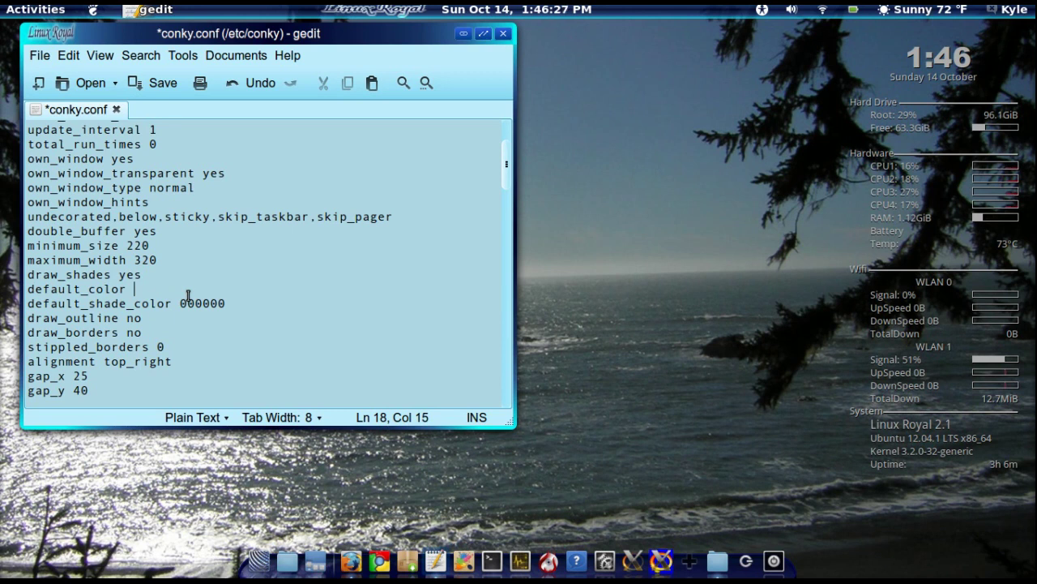
{"action": "type", "text": "ffffff"}
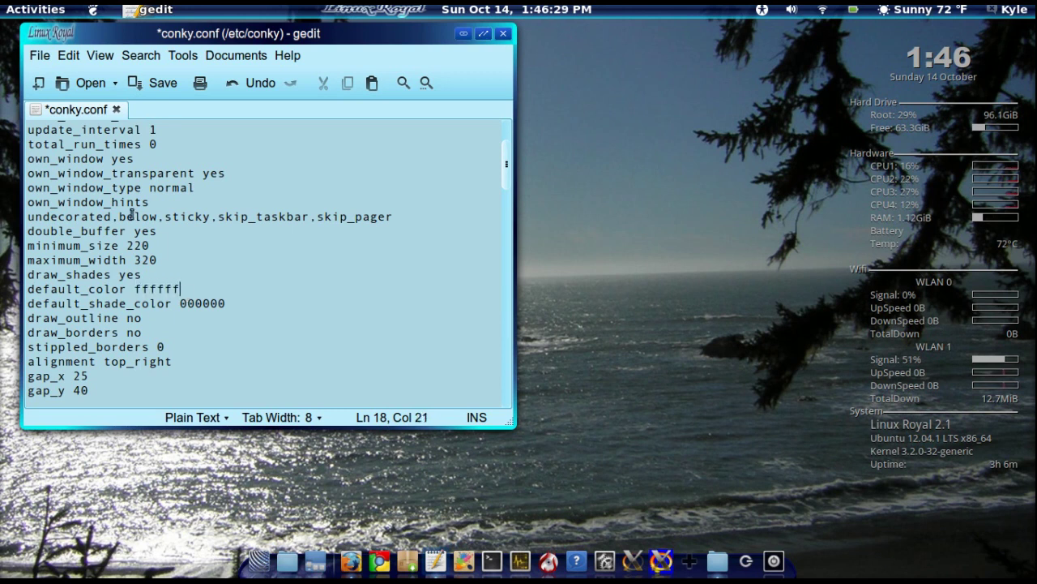
{"action": "left_click", "coordinate": [162, 89]}
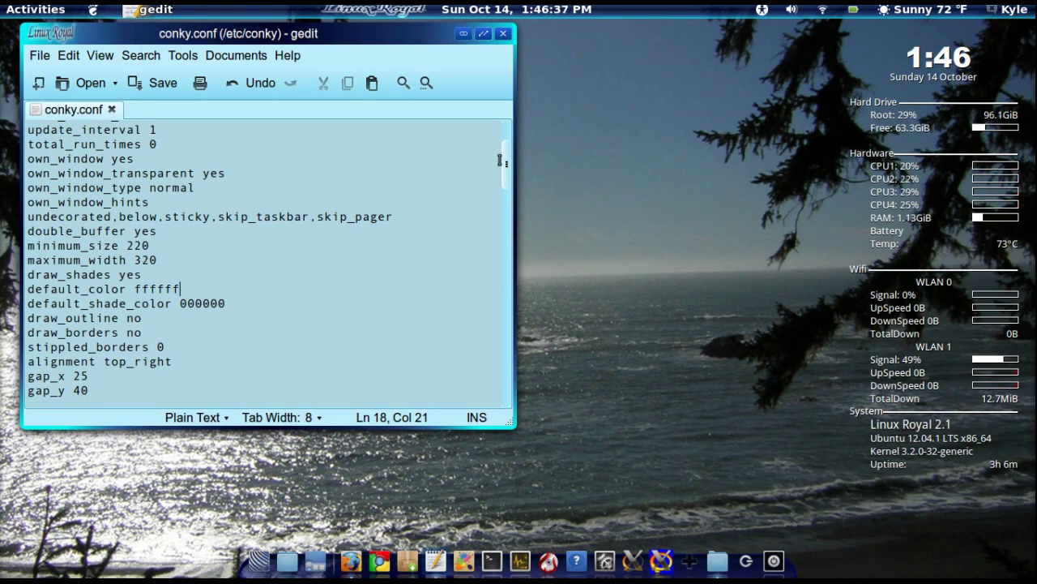
- Comment out the WLAN 0 heading, Signal and UpSpeed lines with leading and trailing #
{"action": "left_click_drag", "start_coordinate": [508, 168], "coordinate": [509, 306]}
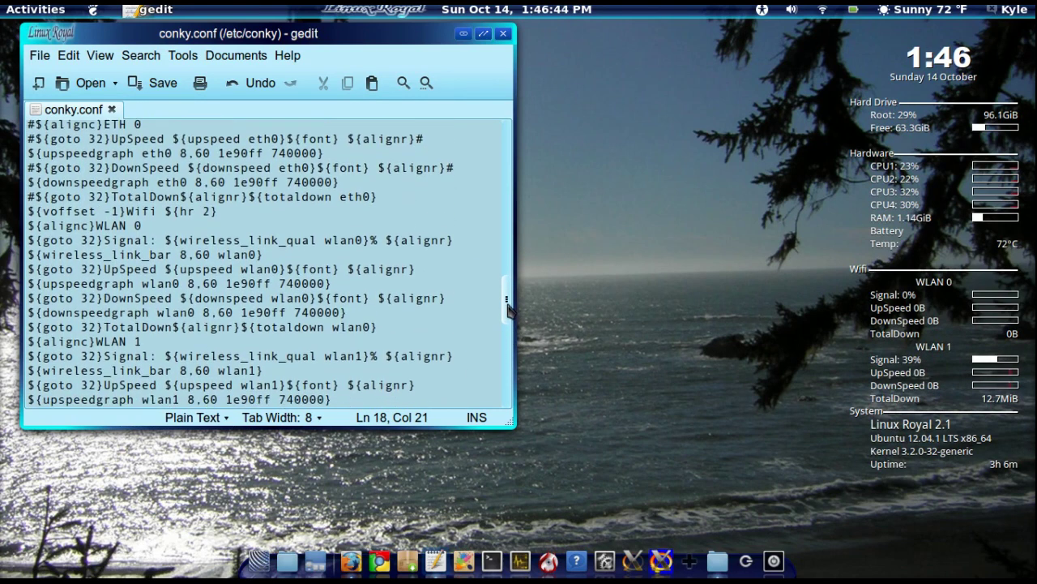
{"action": "left_click", "coordinate": [29, 226]}
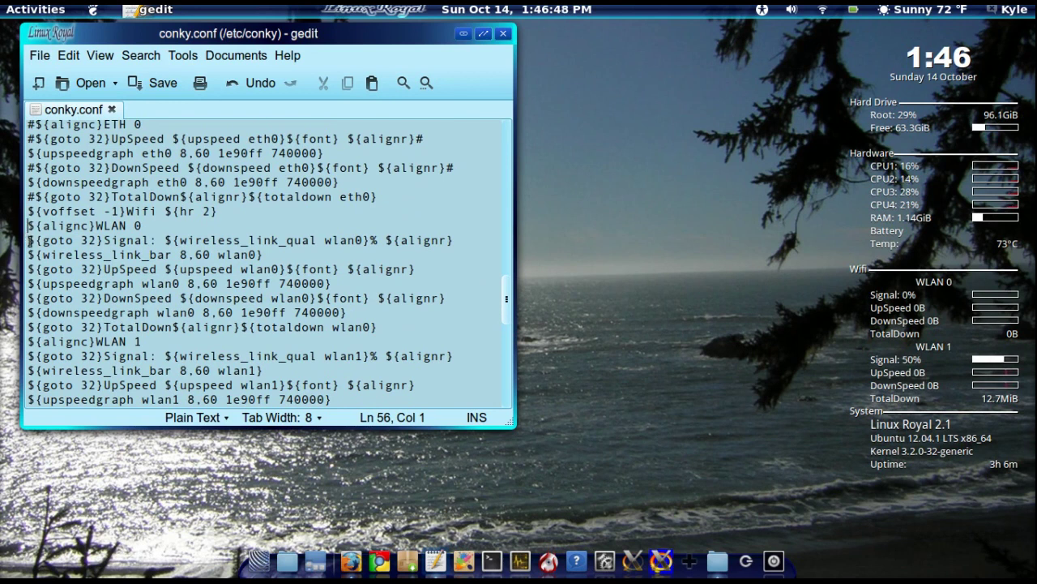
{"action": "type", "text": "#"}
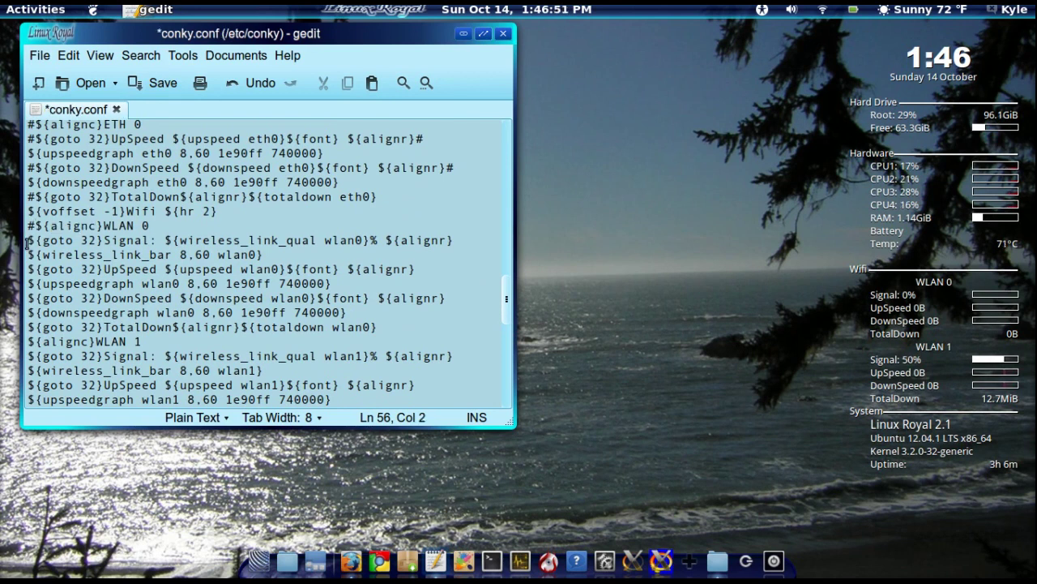
{"action": "type", "text": "#"}
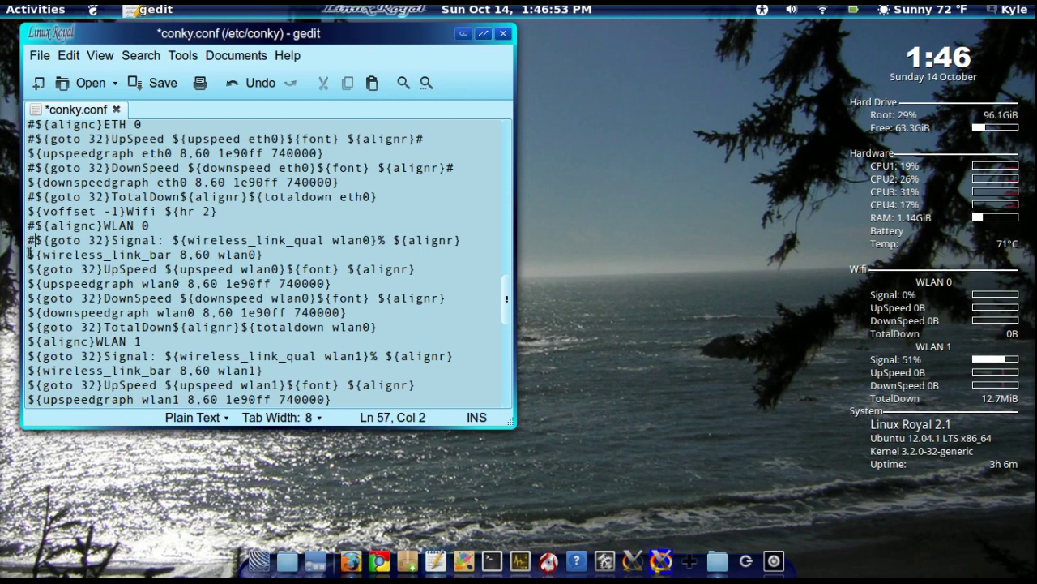
{"action": "key", "text": "End"}
{"action": "type", "text": "#"}
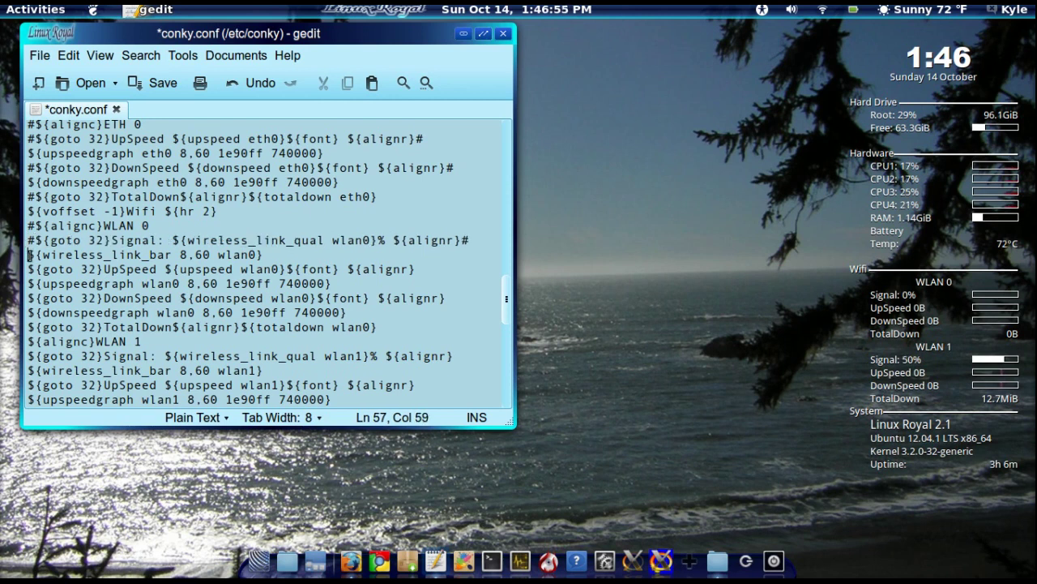
{"action": "left_click", "coordinate": [29, 256]}
{"action": "left_click", "coordinate": [29, 269]}
{"action": "type", "text": "#"}
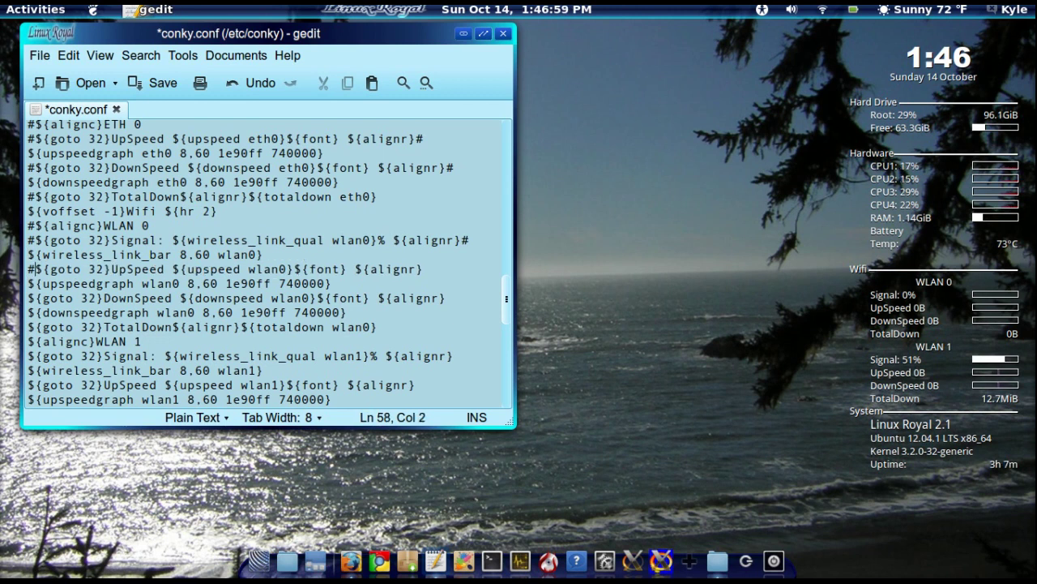
{"action": "key", "text": "End"}
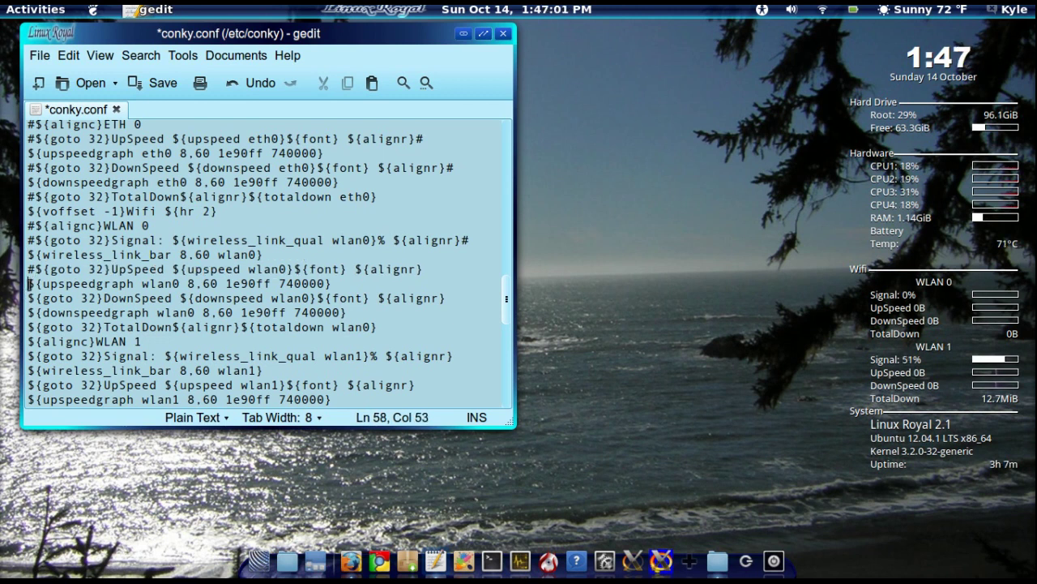
{"action": "type", "text": "#"}
- Comment out the wlan0 DownSpeed and TotalDown lines with #, then save conky.conf
{"action": "left_click", "coordinate": [28, 298]}
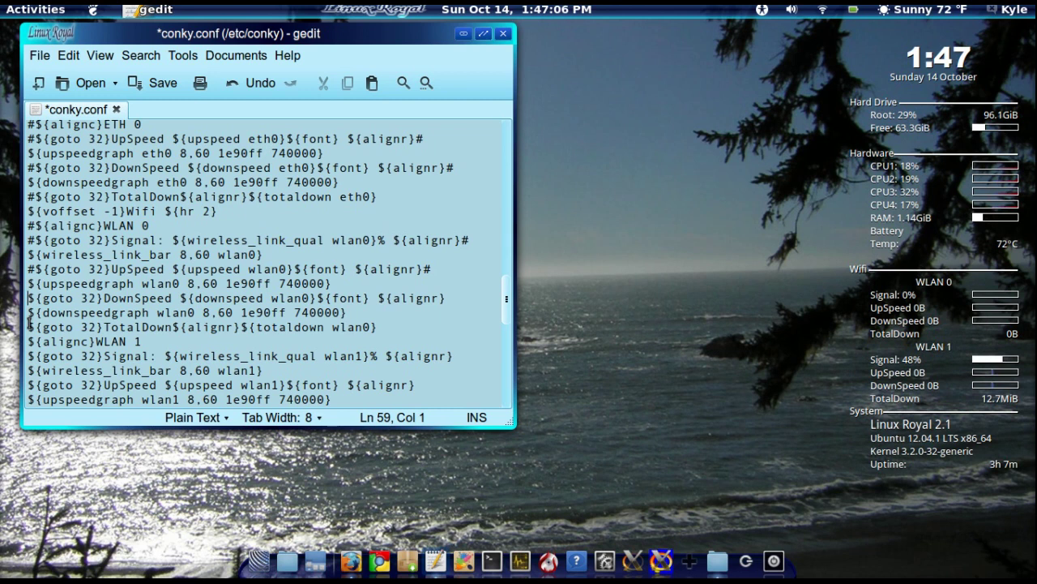
{"action": "type", "text": "#"}
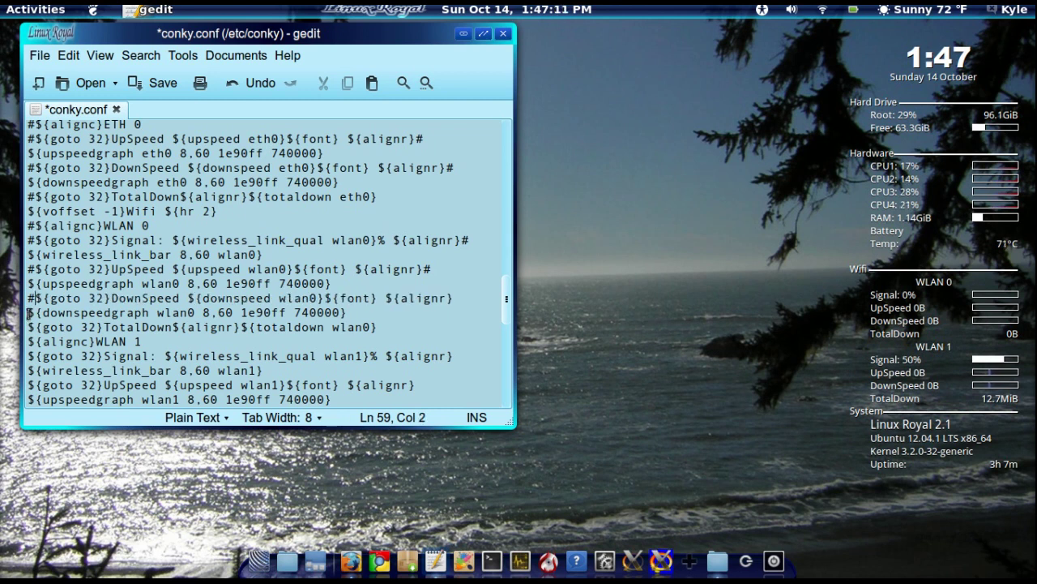
{"action": "key", "text": "End"}
{"action": "type", "text": "#"}
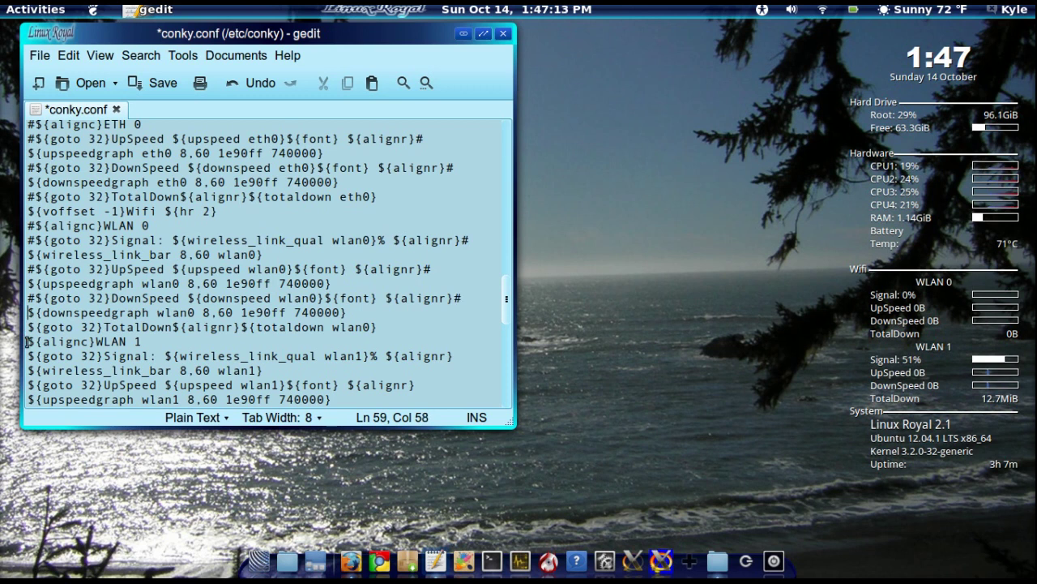
{"action": "left_click", "coordinate": [26, 341]}
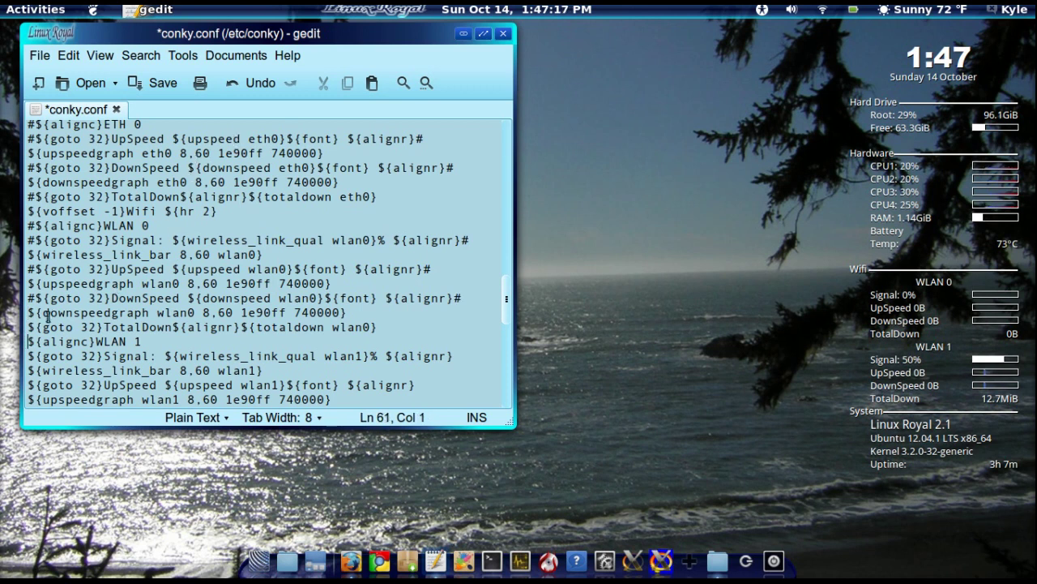
{"action": "left_click", "coordinate": [29, 327]}
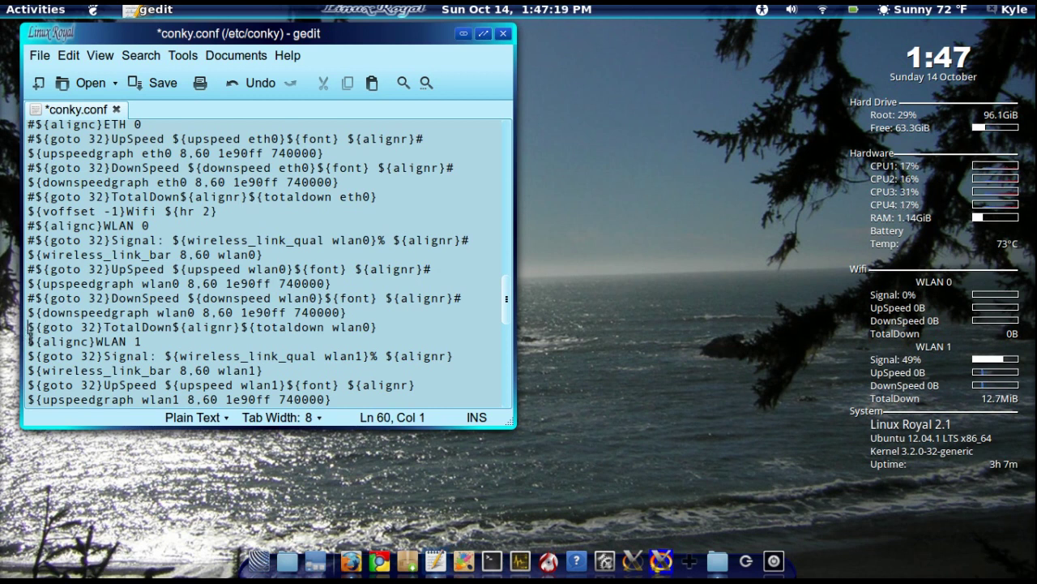
{"action": "type", "text": "#"}
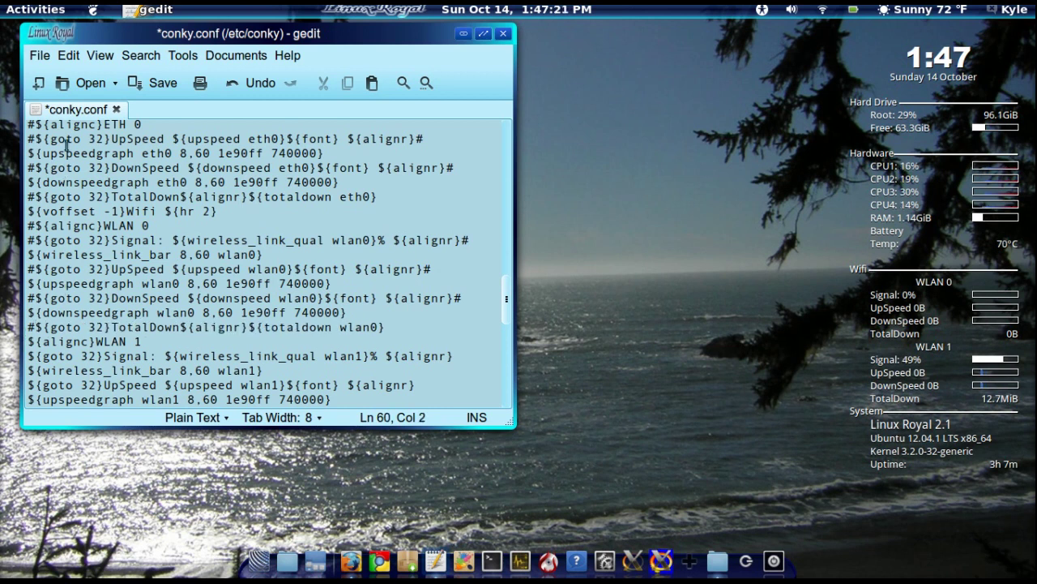
{"action": "left_click", "coordinate": [137, 84]}
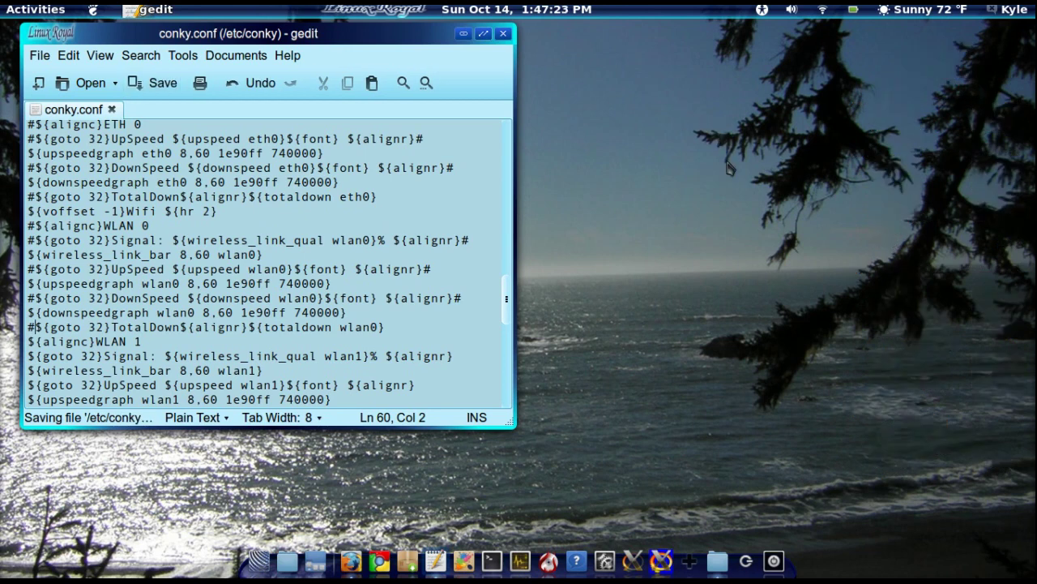